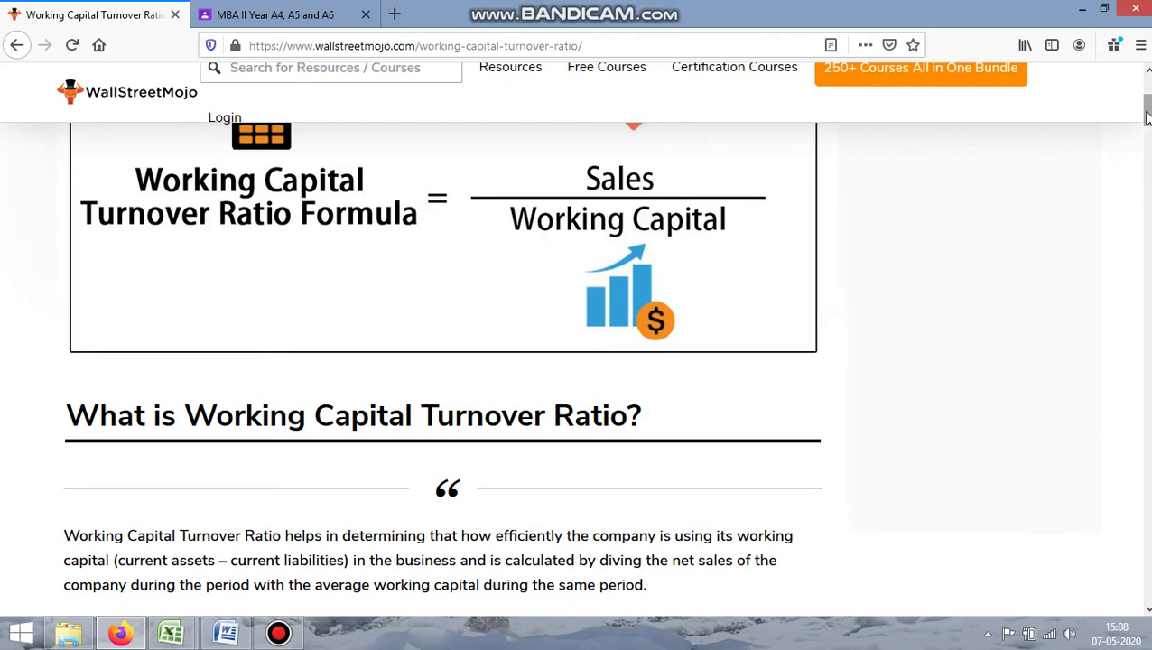
# - Read through the article's Company A example to see how sales and average working capital give the working capital turnover ratio
pyautogui.moveTo(1146, 115); pyautogui.dragTo(1148, 190)
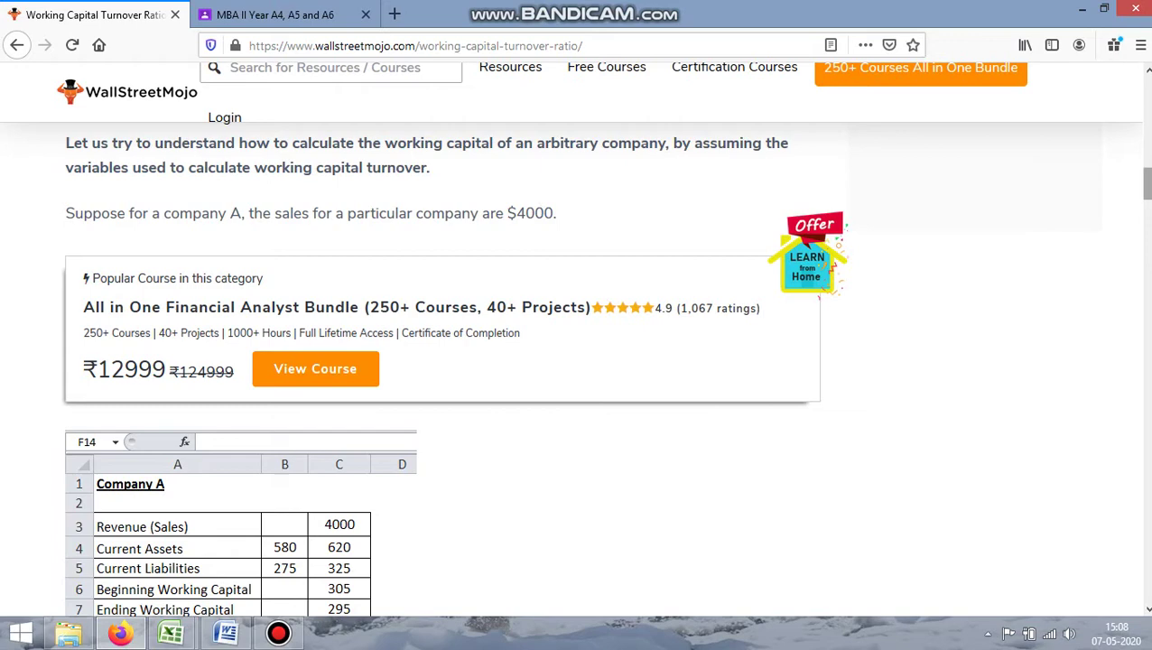
pyautogui.scroll(-3, 1146, 186)
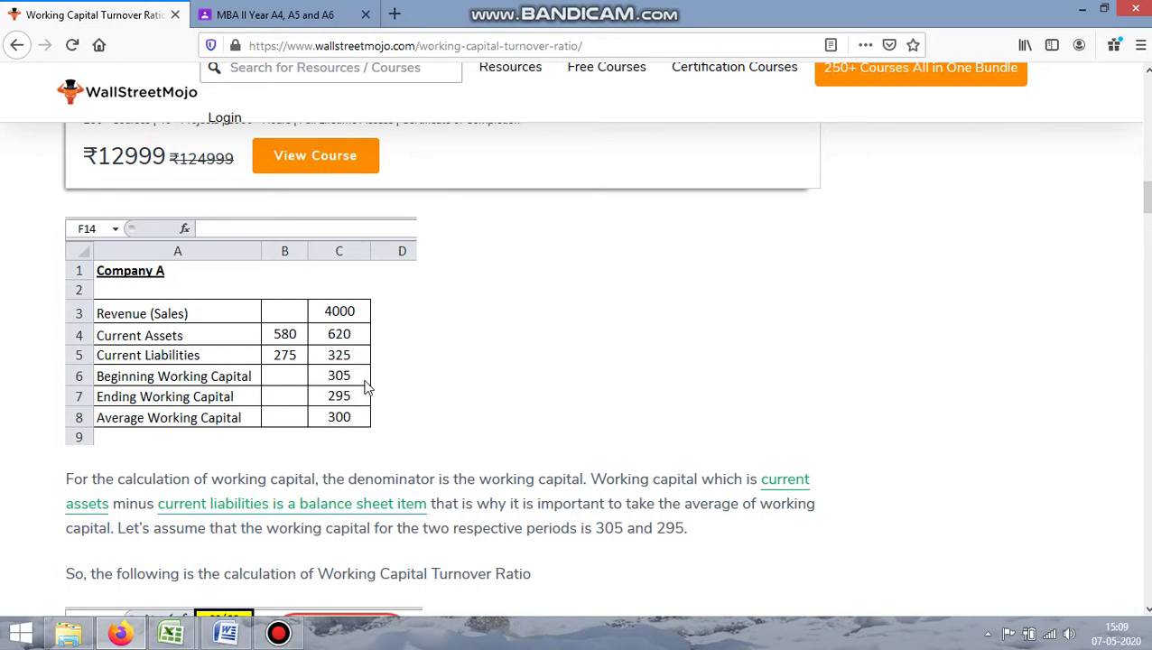
pyautogui.moveTo(359, 417); pyautogui.dragTo(257, 416)
pyautogui.moveTo(352, 420); pyautogui.dragTo(360, 375)
pyautogui.scroll(-5, 576, 370)
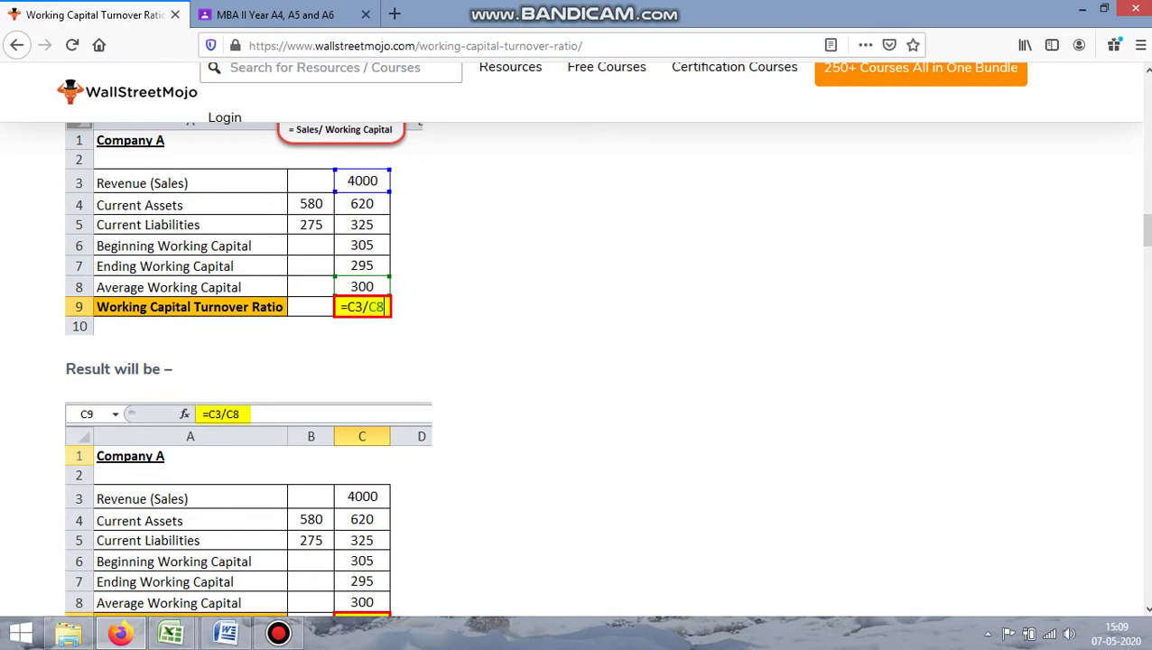
pyautogui.scroll(-3, 607, 369)
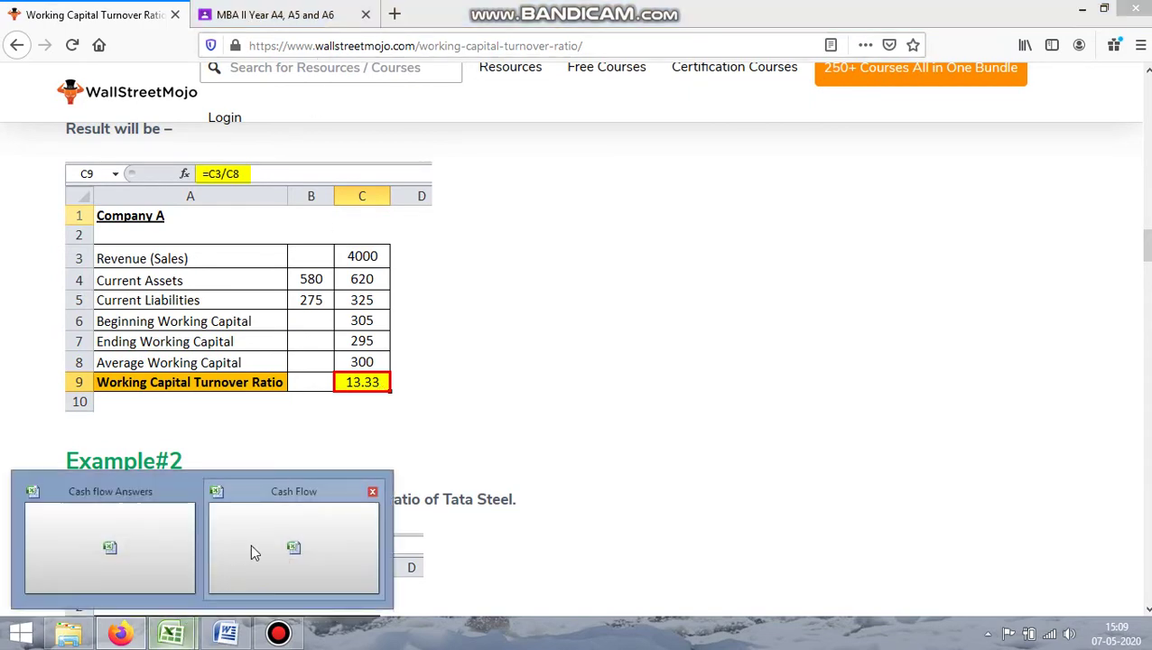
# - Switch to the Cash Flow workbook in Excel, review its P&L, BS and FORMULAE sheets, and return to the Ratio sheet
pyautogui.click(250, 545)
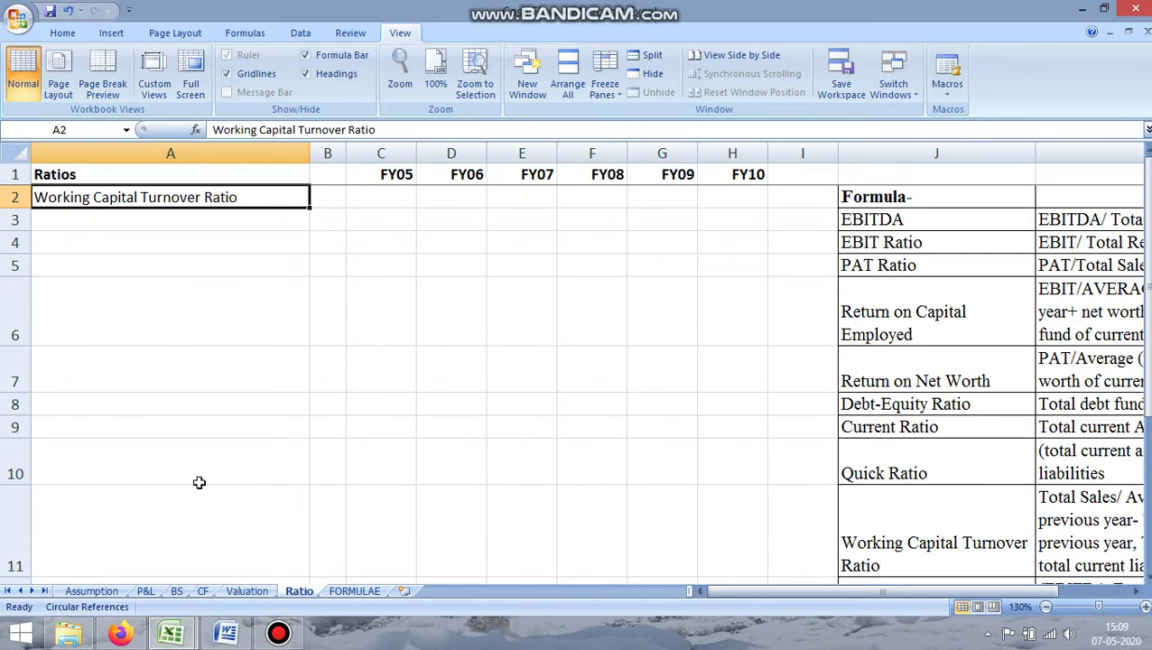
pyautogui.click(146, 591)
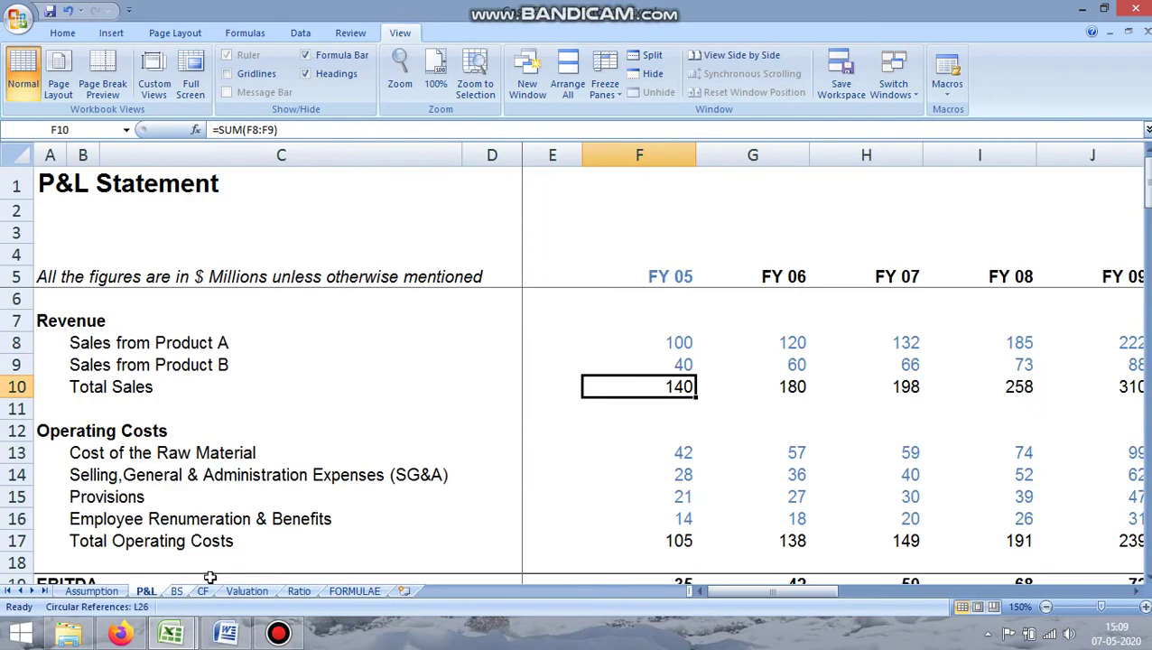
pyautogui.click(178, 592)
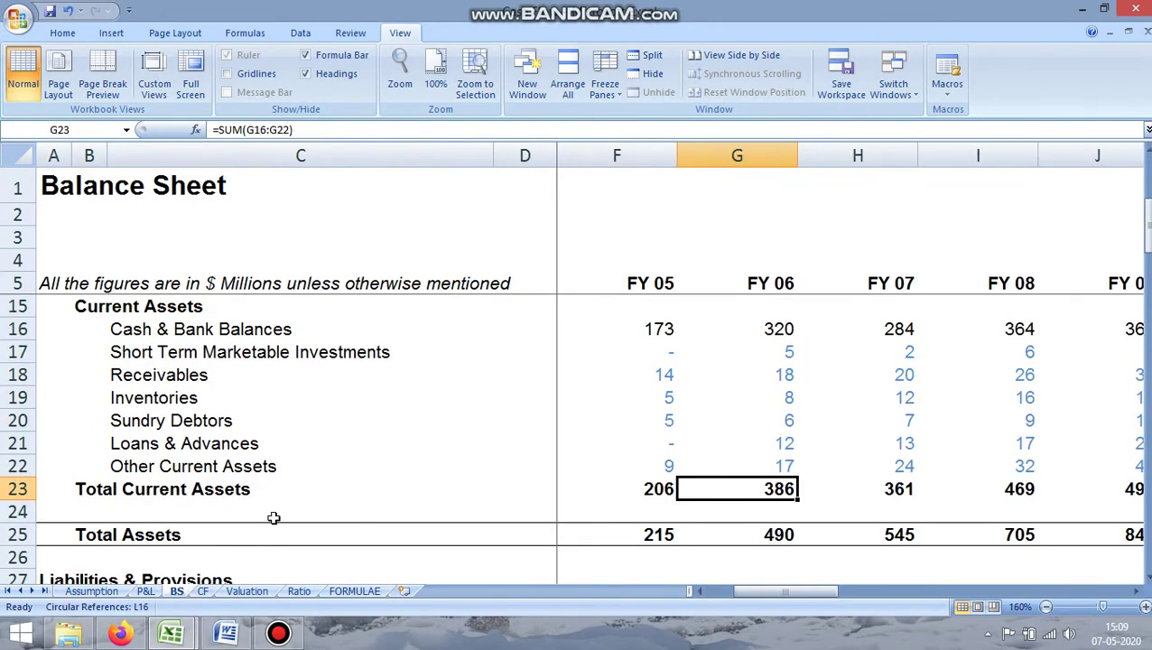
pyautogui.click(345, 594)
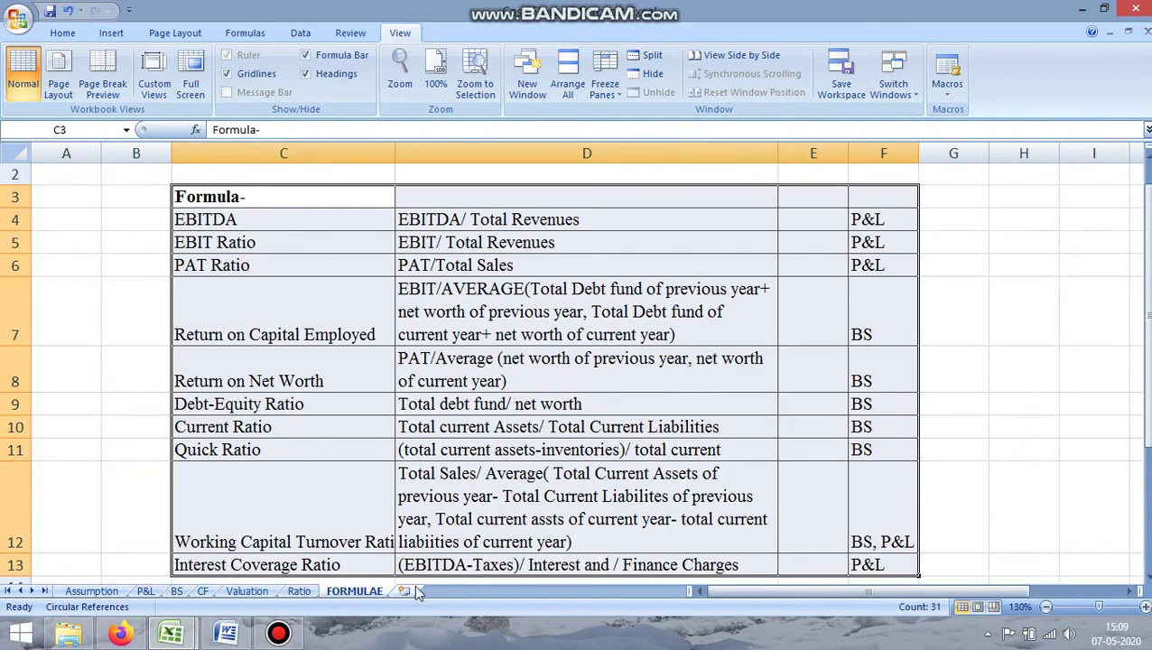
pyautogui.click(298, 591)
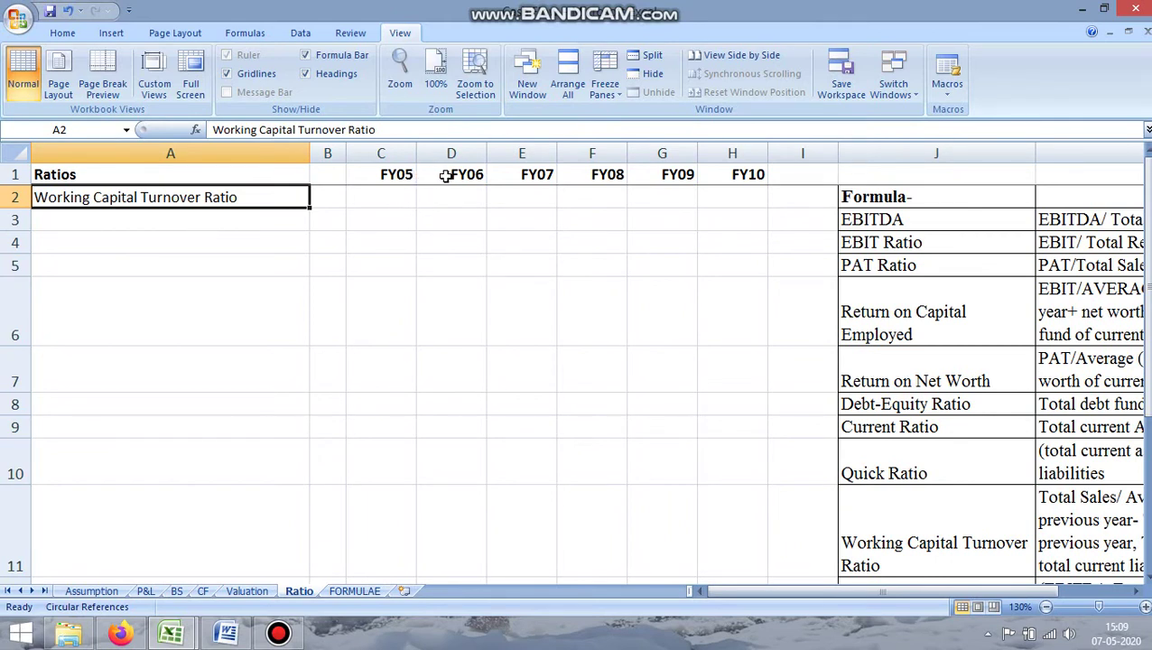
# - Begin the FY06 Working Capital Turnover Ratio formula in D2 with the FY 06 Total Sales cell G10 from the P&L sheet
pyautogui.click(398, 176)
pyautogui.click(438, 177)
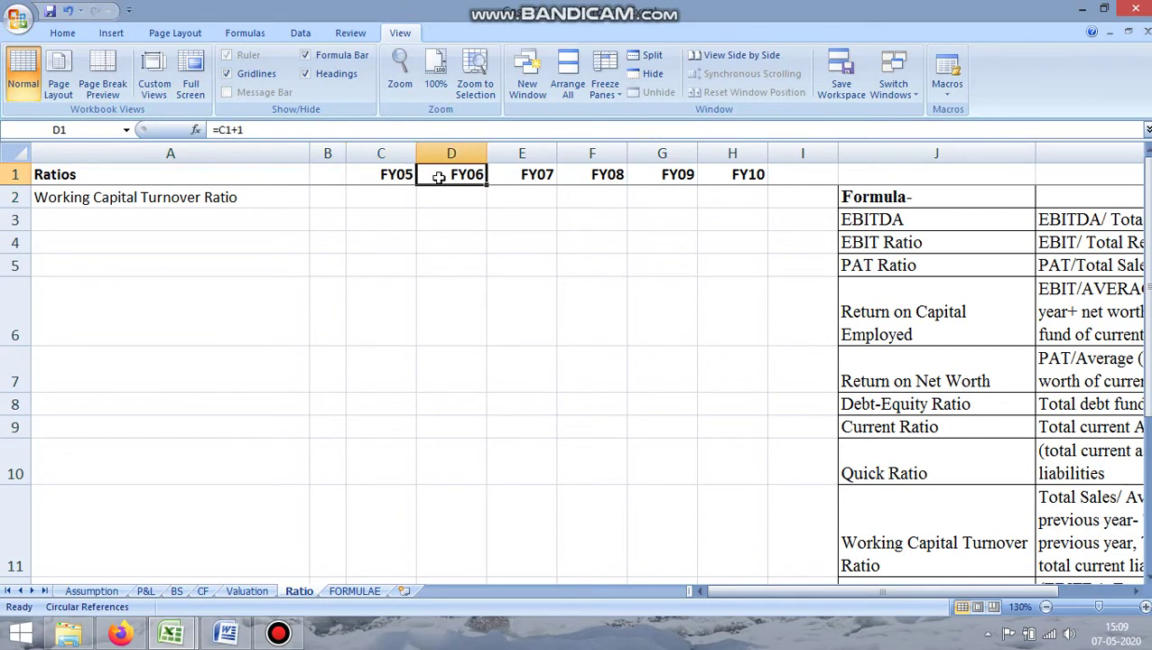
pyautogui.click(442, 200)
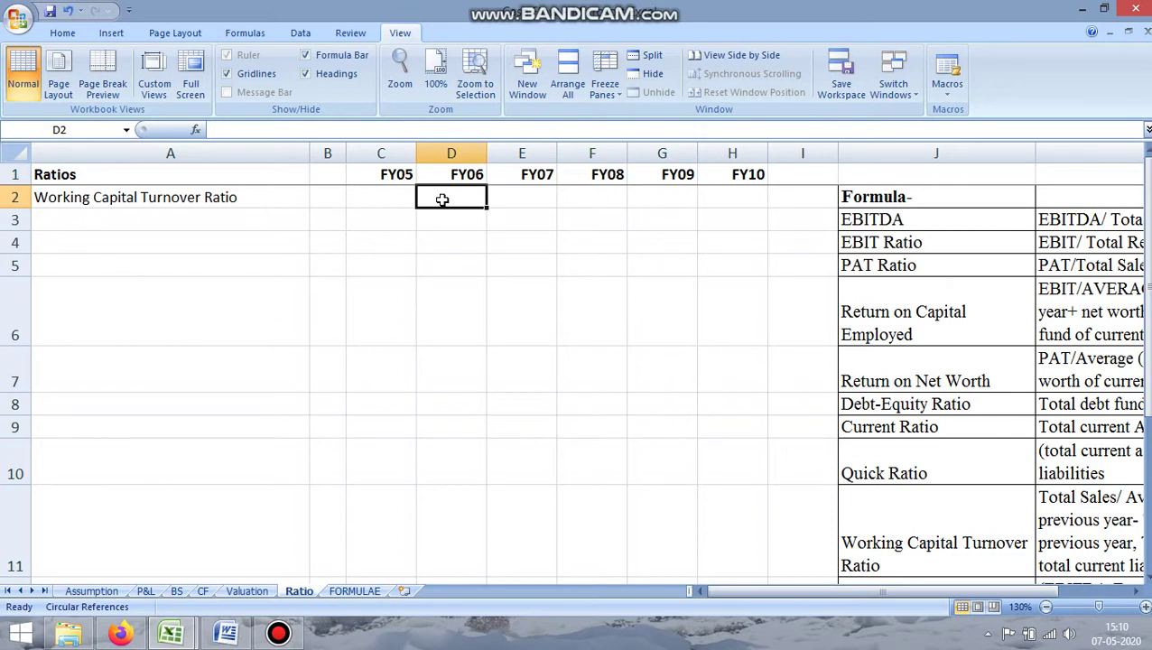
pyautogui.write('=')
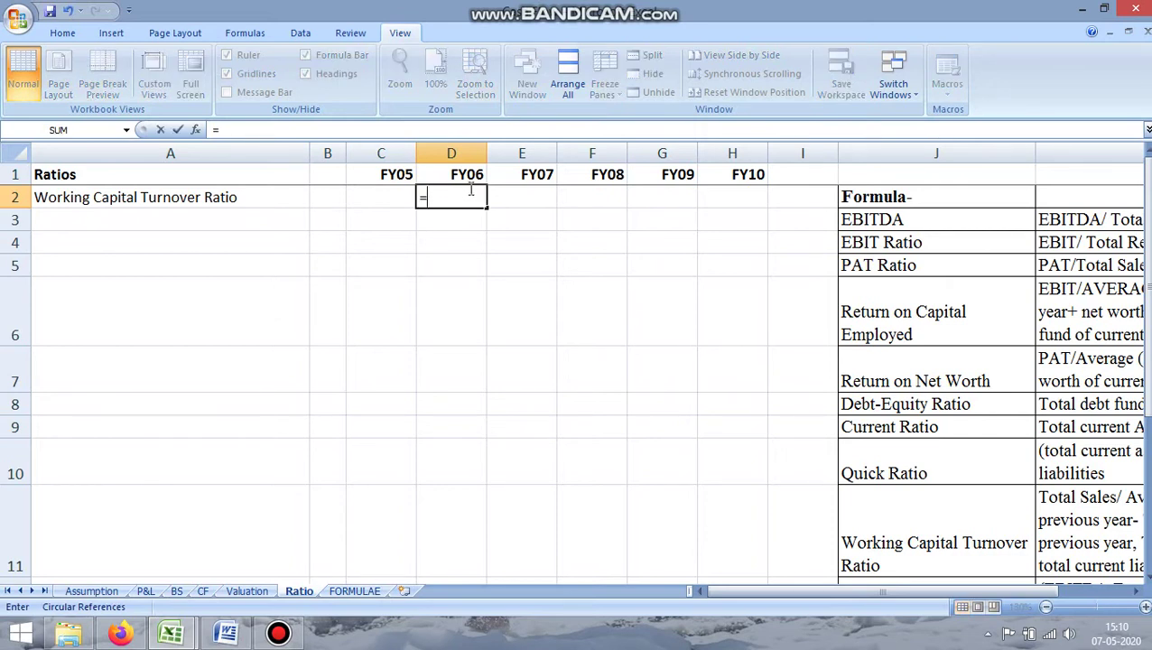
pyautogui.click(145, 591)
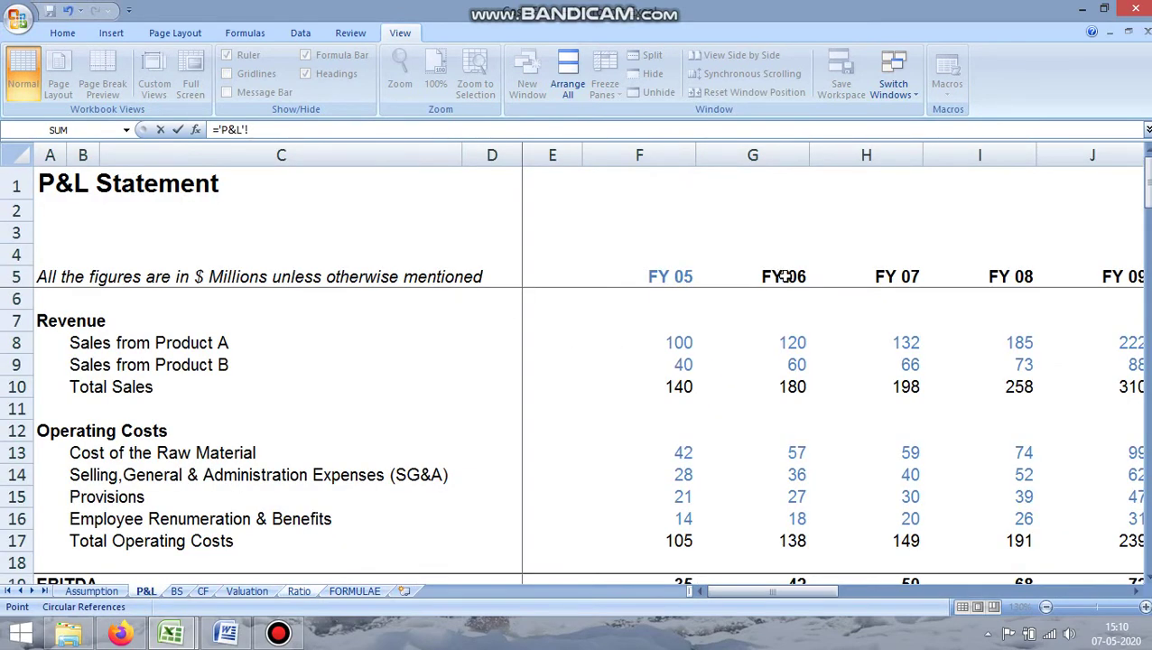
pyautogui.click(790, 388)
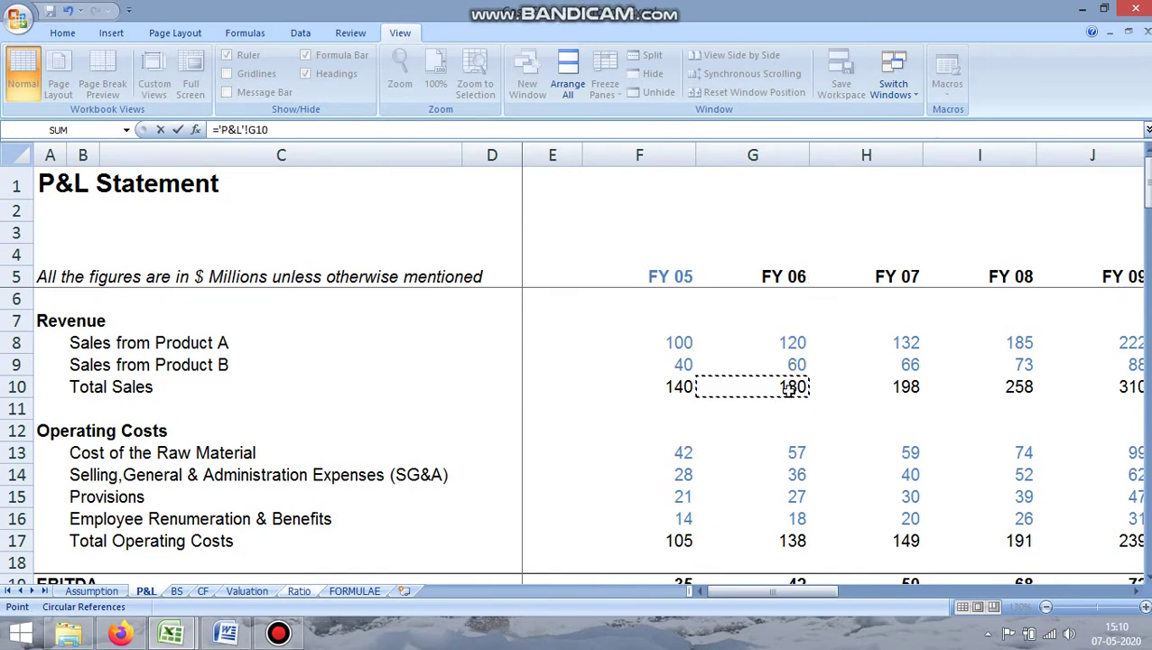
# - Extend the formula with a division by the AVERAGE function and open its bracket
pyautogui.write('/')
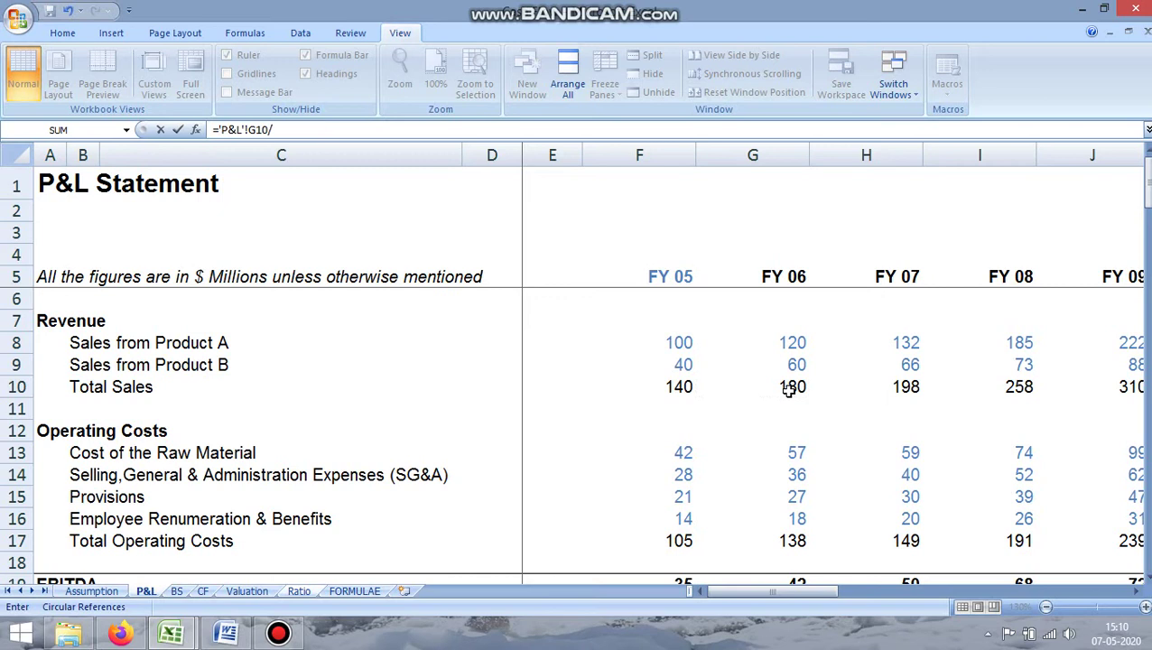
pyautogui.write('A')
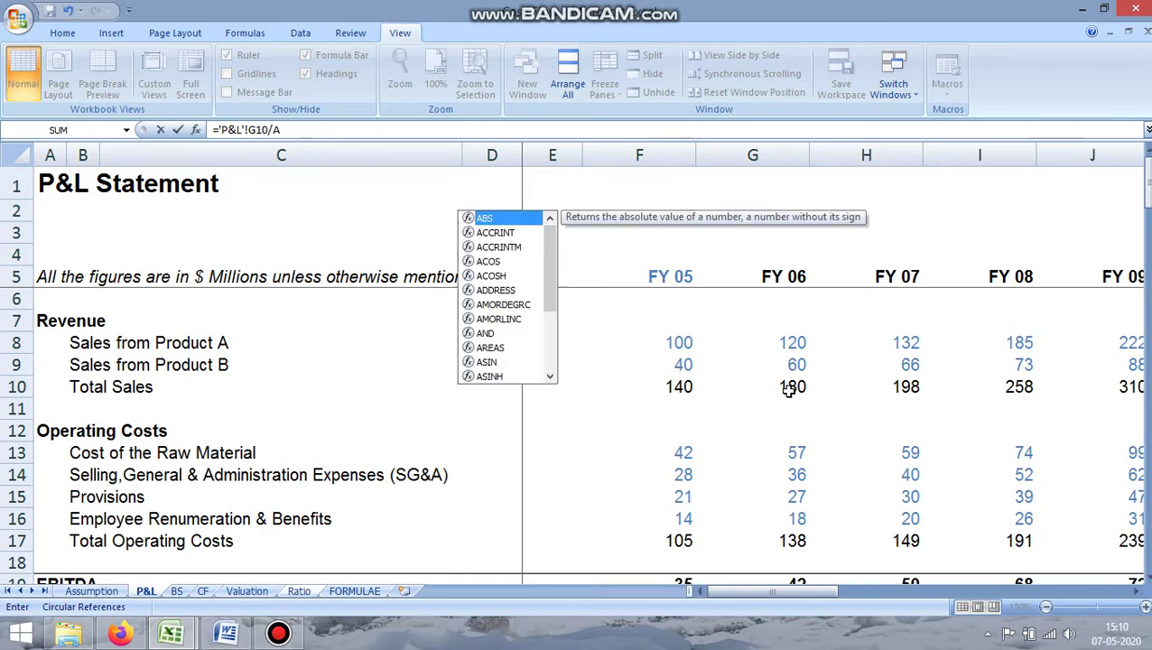
pyautogui.write('vera')
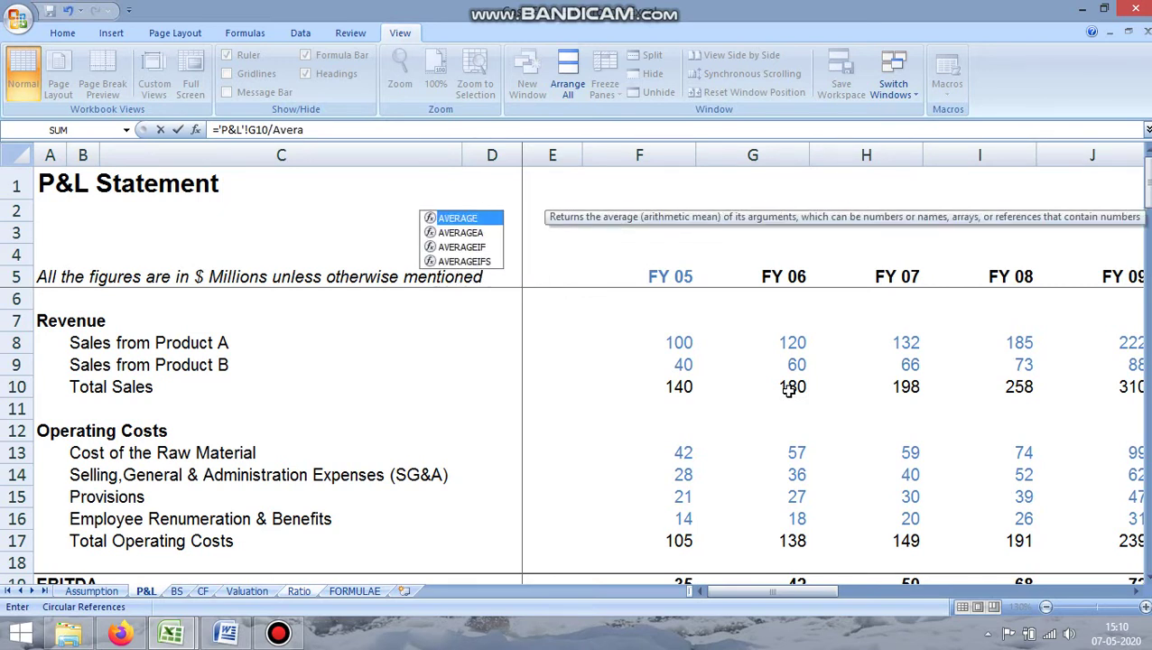
pyautogui.write('ge')
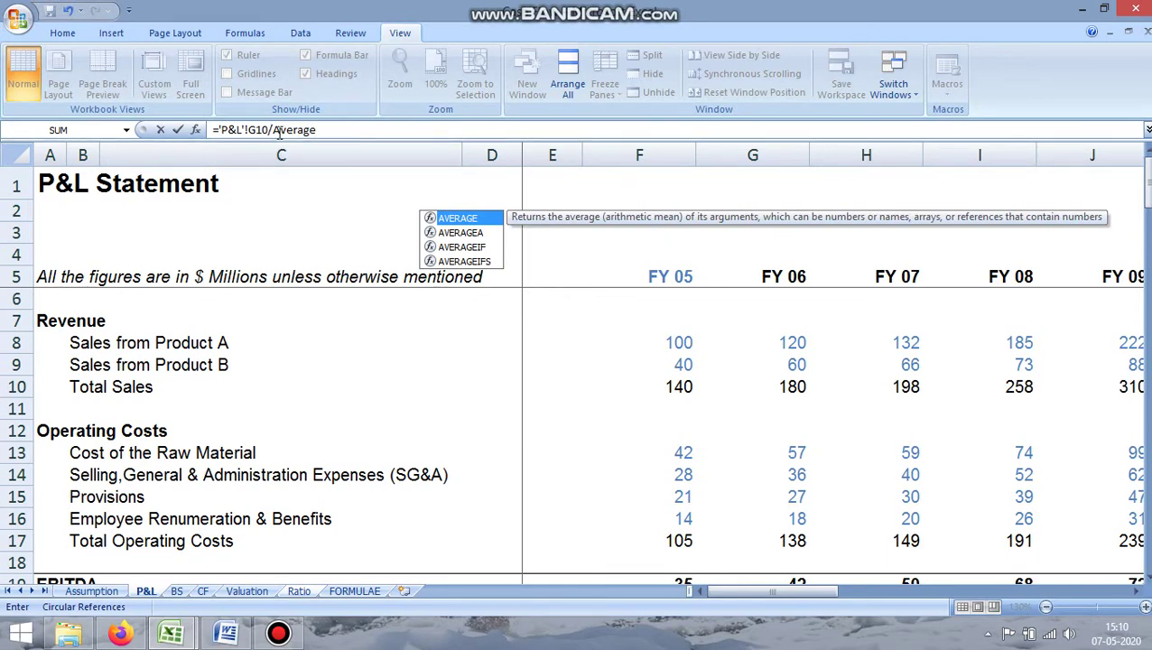
pyautogui.click(330, 129)
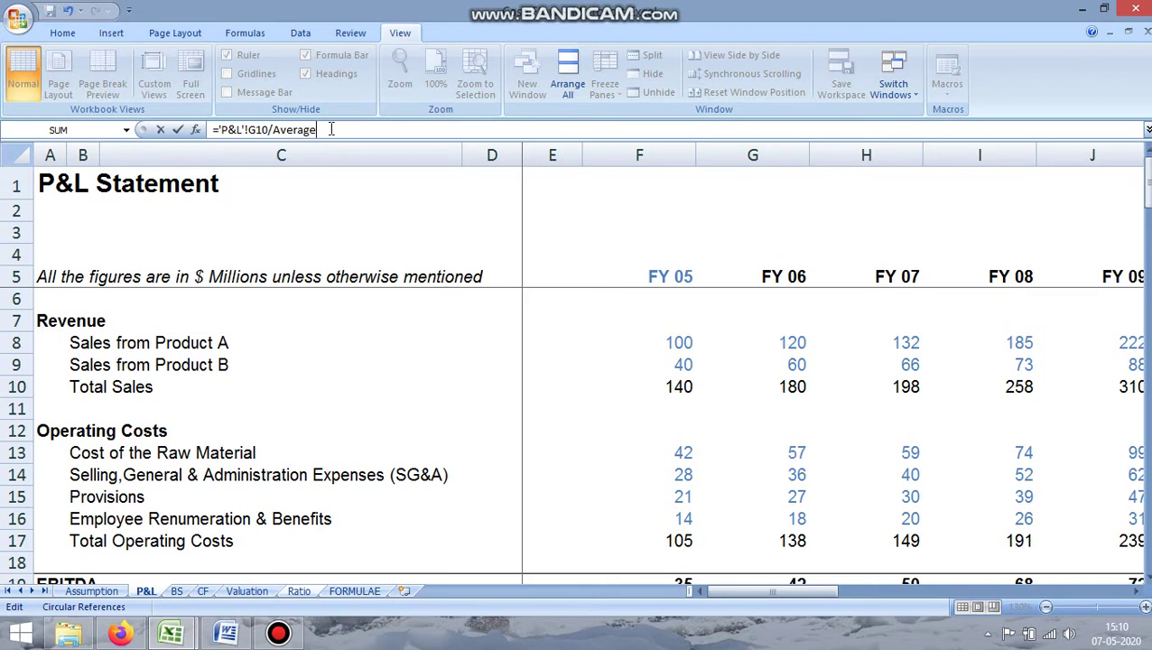
pyautogui.write('(')
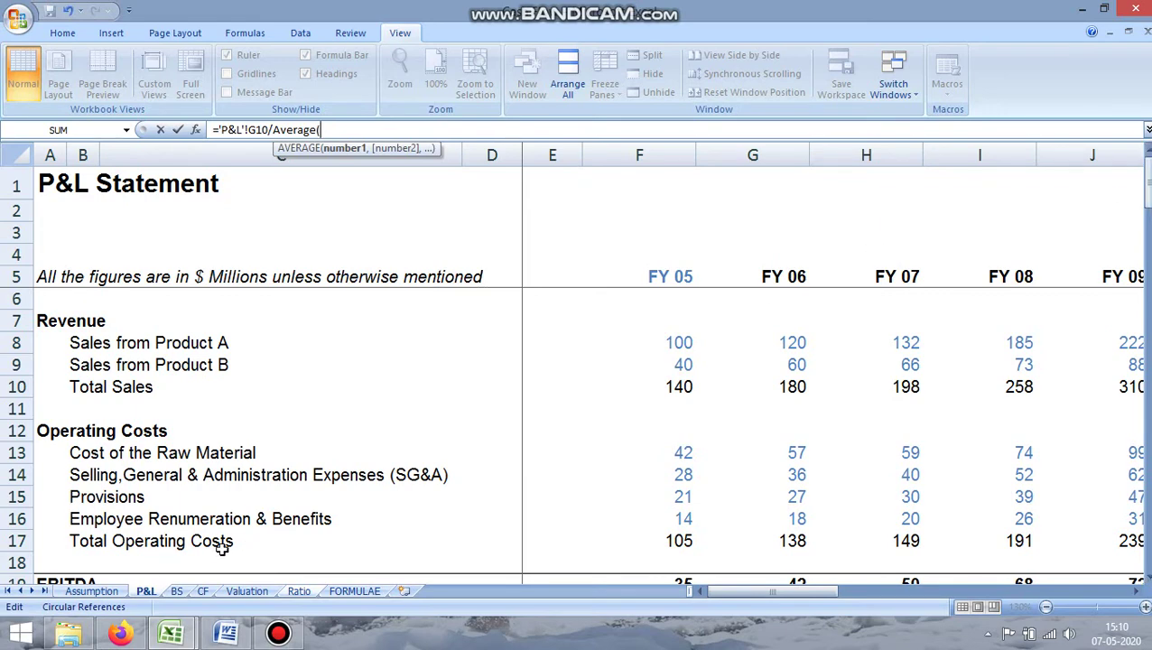
# - Enter FY 06 Total Current Assets minus Total Current Liabilities from the balance sheet, BS!G23-BS!G38, as the first AVERAGE argument
pyautogui.click(177, 592)
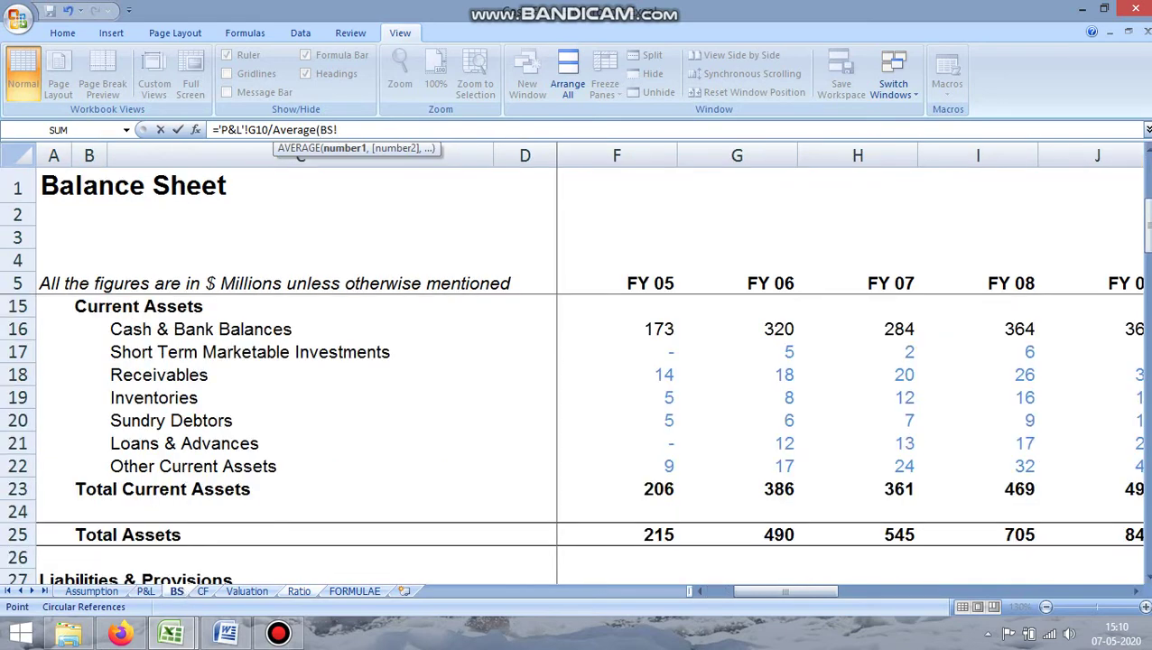
pyautogui.moveTo(1149, 221)
pyautogui.mouseDown()
pyautogui.moveTo(1148, 236)
pyautogui.moveTo(1133, 214)
pyautogui.mouseUp()
pyautogui.click(769, 488)
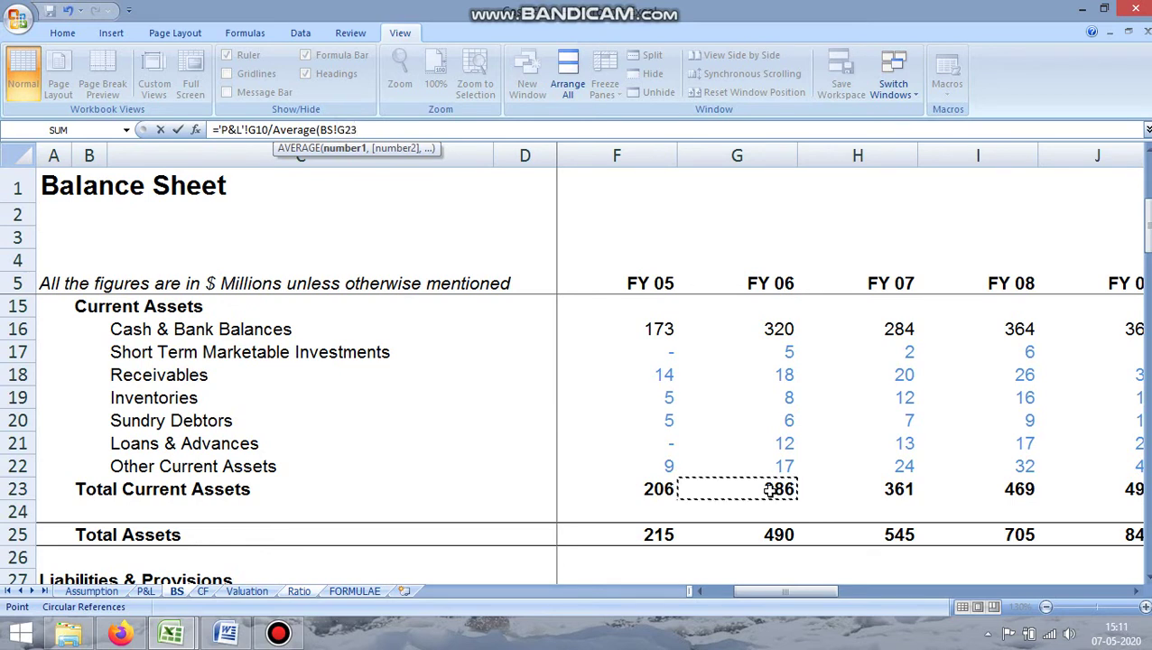
pyautogui.click(662, 488)
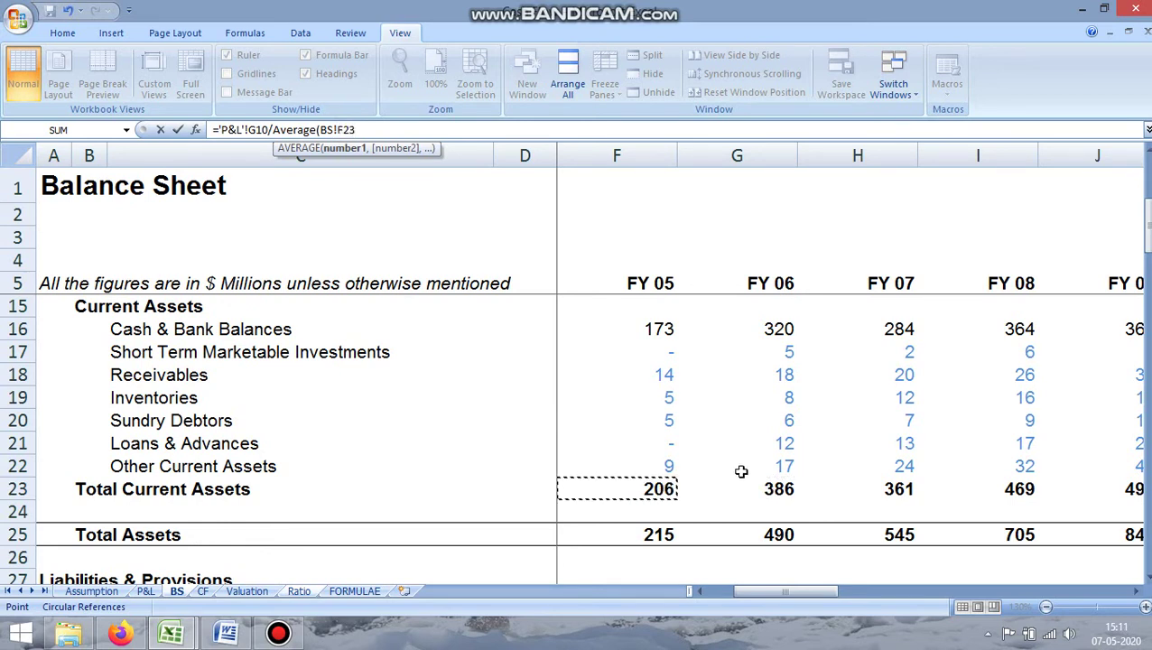
pyautogui.click(763, 488)
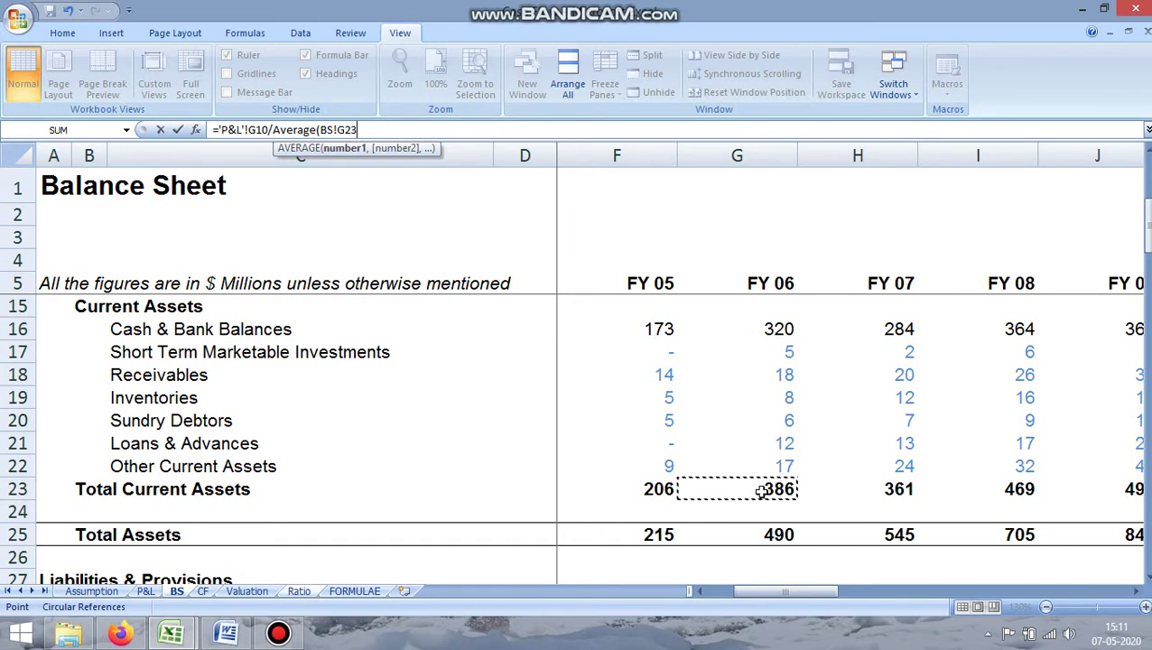
pyautogui.write('-')
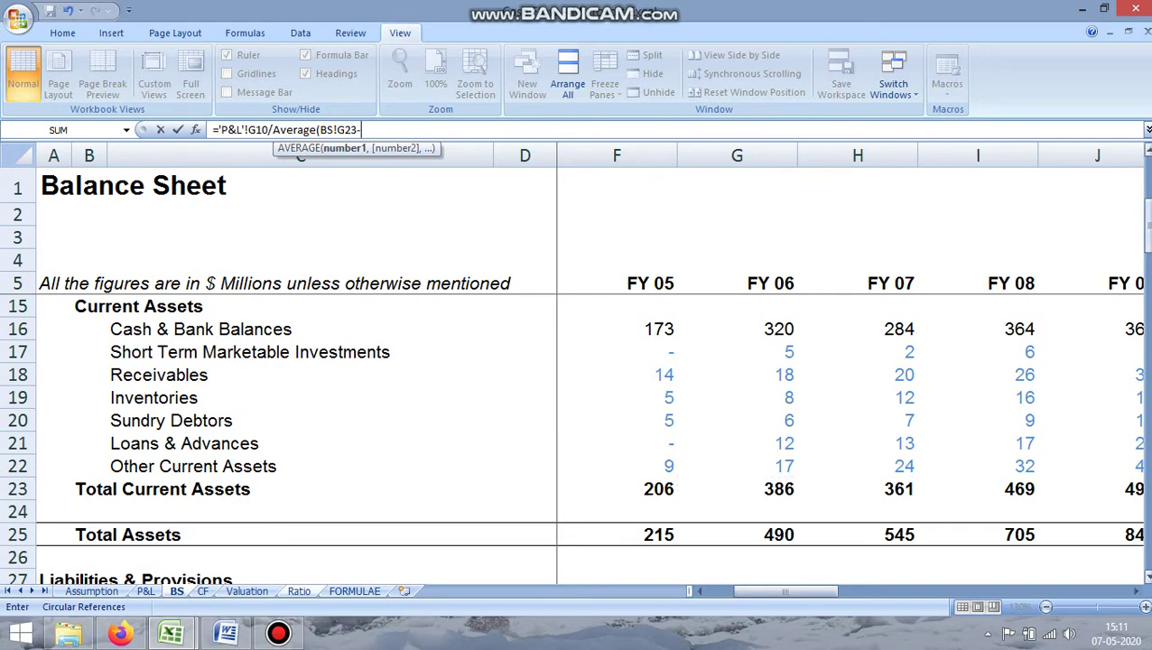
pyautogui.moveTo(1148, 248); pyautogui.dragTo(1149, 257)
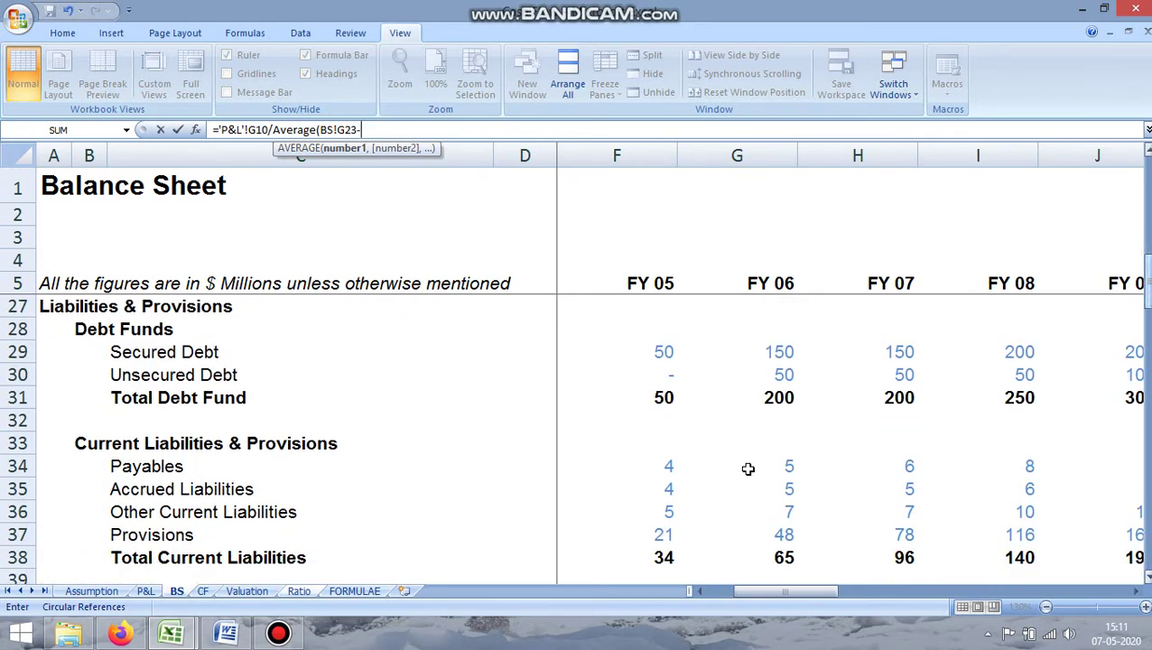
pyautogui.click(783, 557)
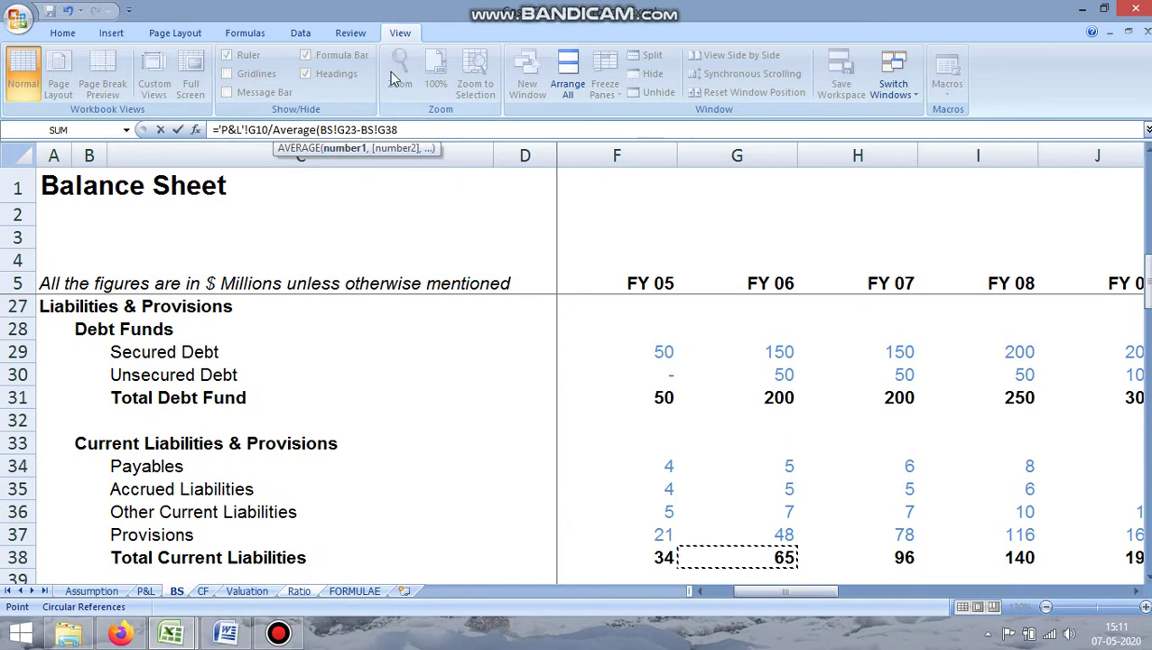
# - Add FY 05 working capital, BS!F23-BS!F38, as the second AVERAGE argument, close the bracket, and highlight that argument in the formula
pyautogui.write(',')
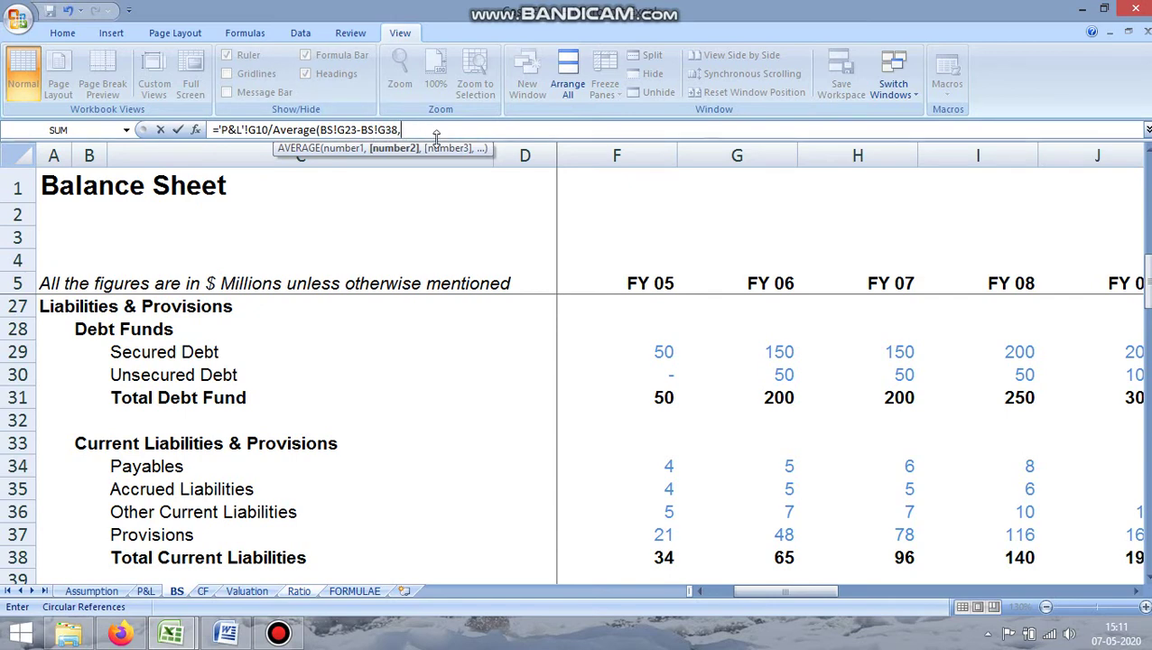
pyautogui.moveTo(1147, 303); pyautogui.dragTo(1147, 246)
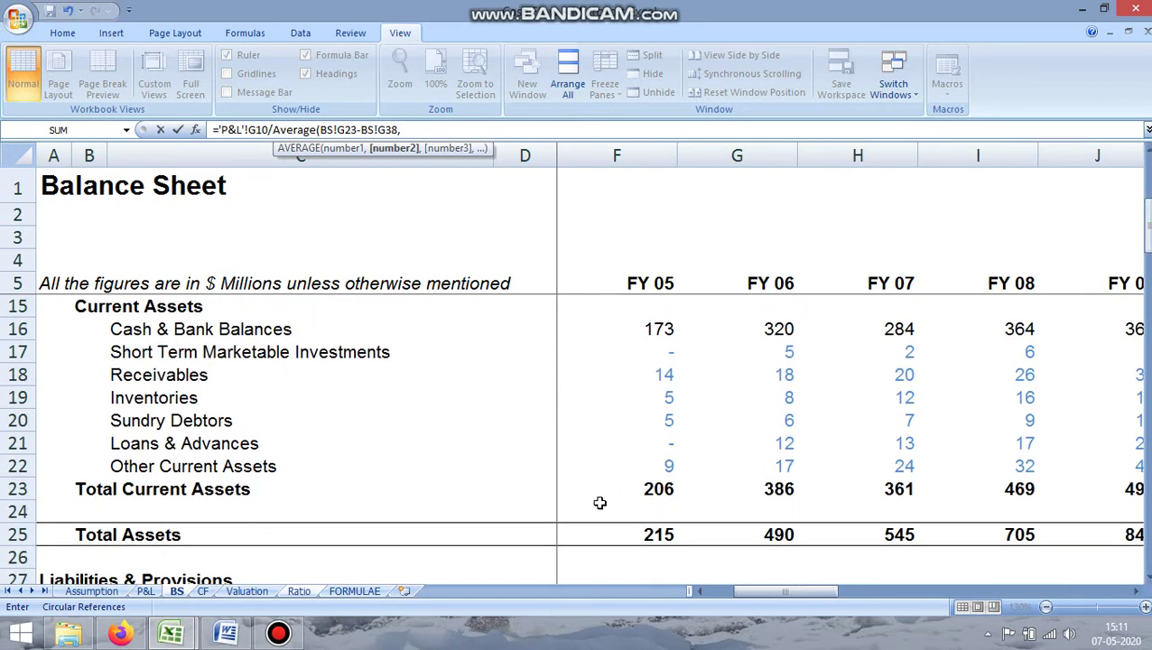
pyautogui.click(654, 490)
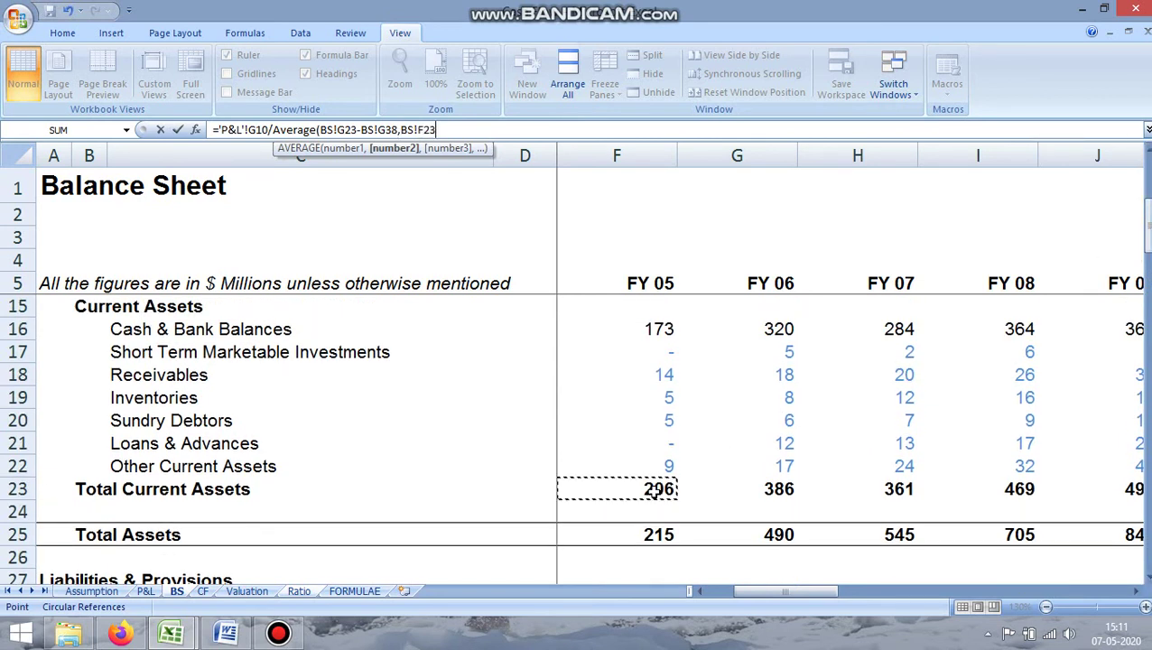
pyautogui.write('-')
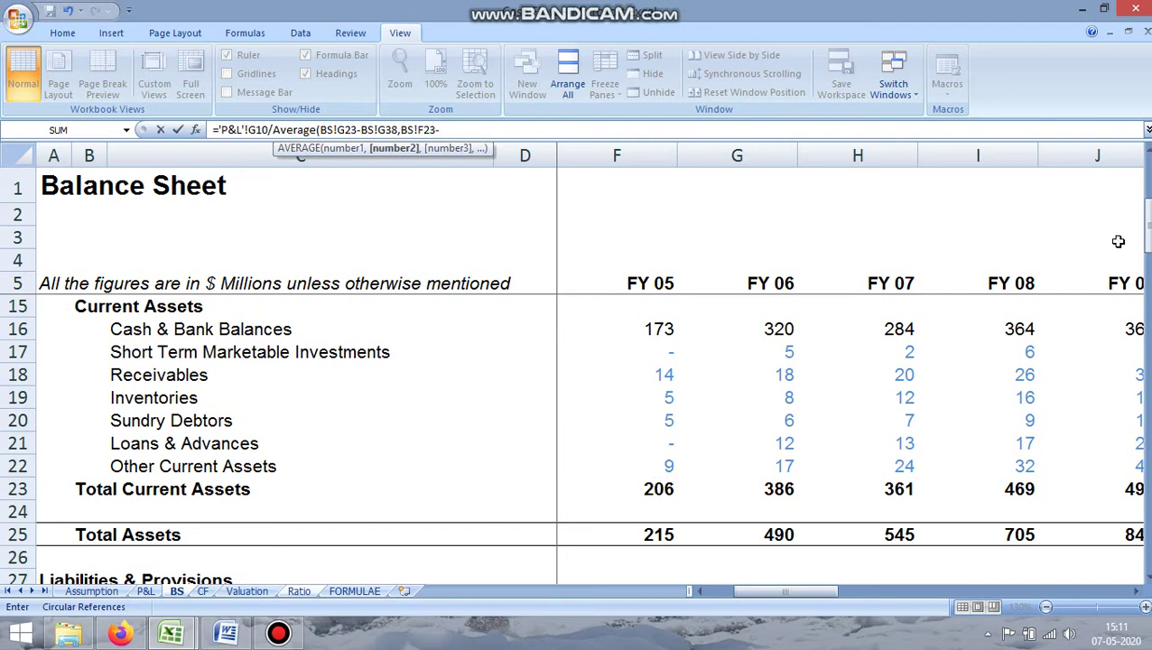
pyautogui.moveTo(1148, 242); pyautogui.dragTo(1148, 311)
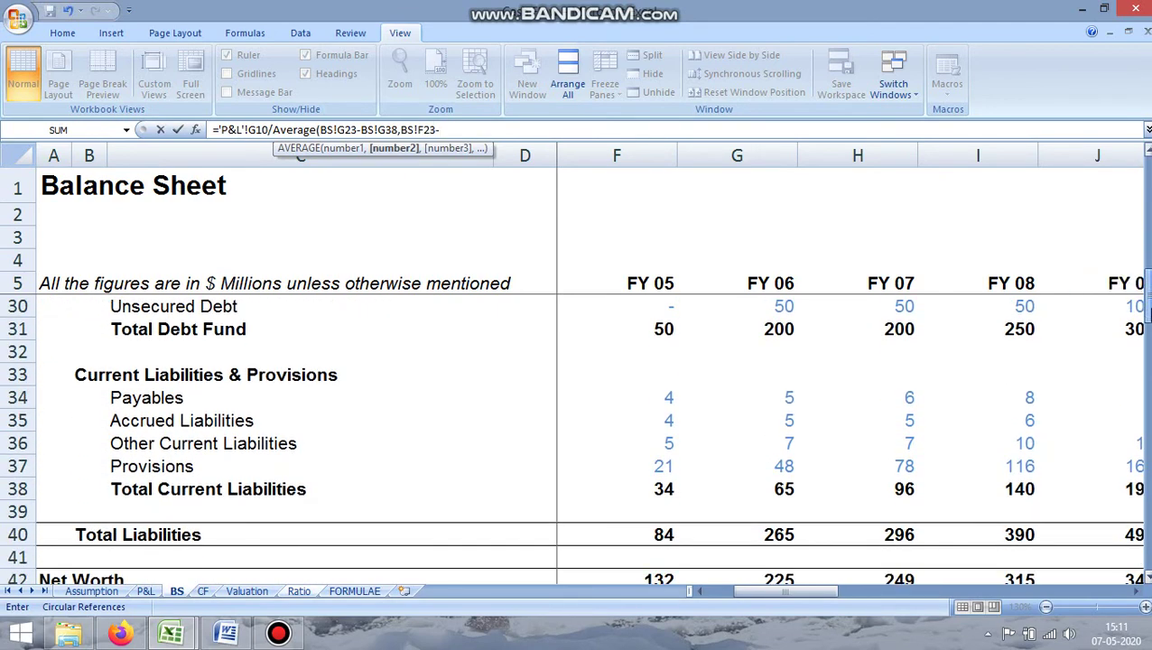
pyautogui.click(658, 489)
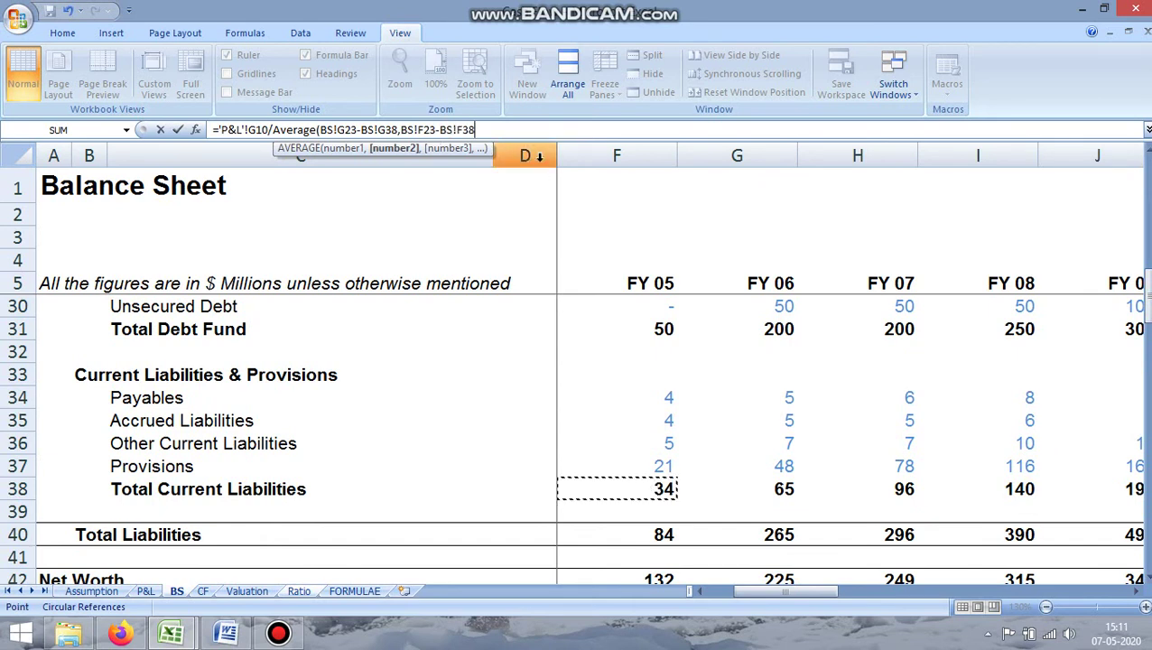
pyautogui.write('))')
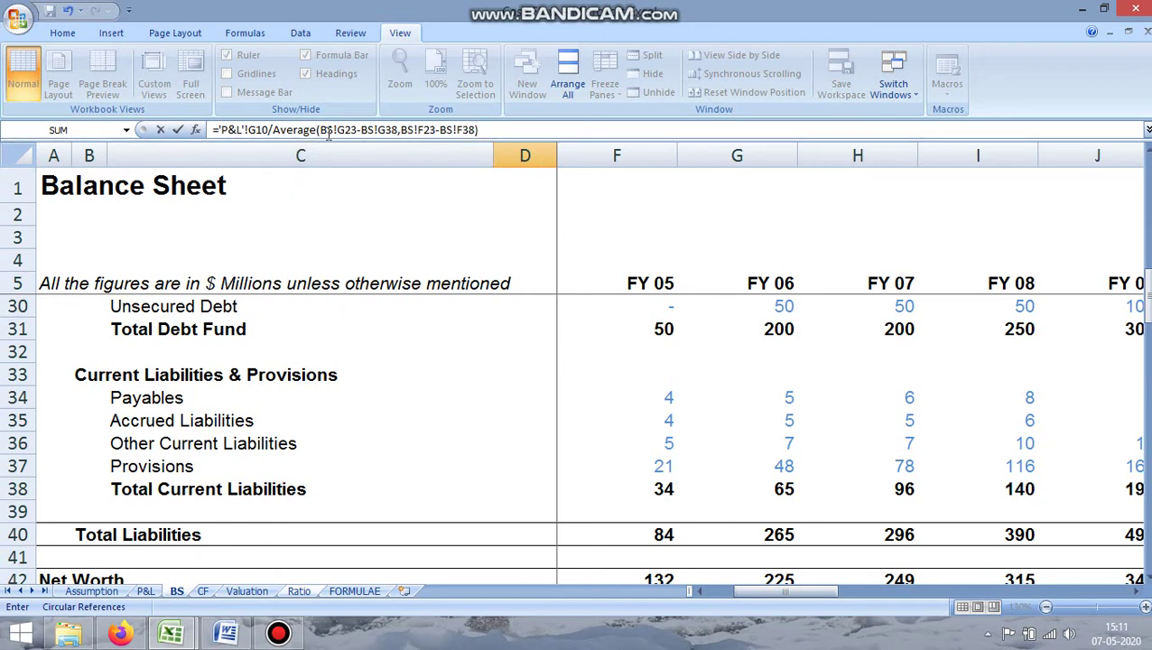
pyautogui.moveTo(320, 130); pyautogui.dragTo(476, 129)
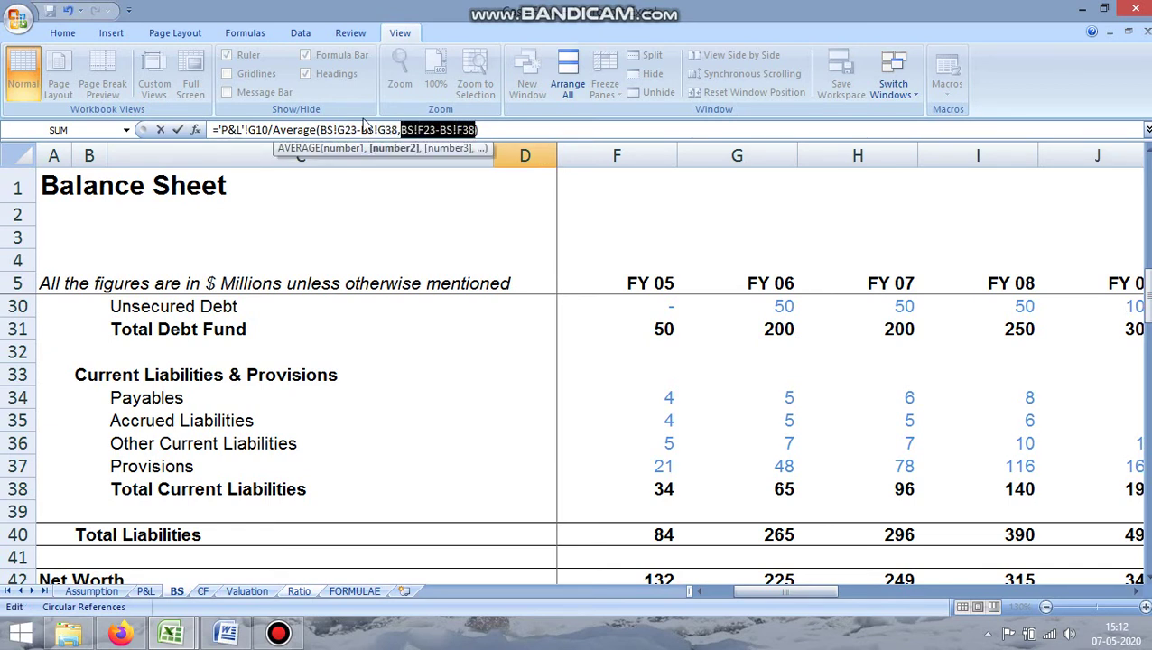
# - Check the Total Sales reference in the completed Working Capital Turnover Ratio formula and commit it to D2
pyautogui.click(484, 130)
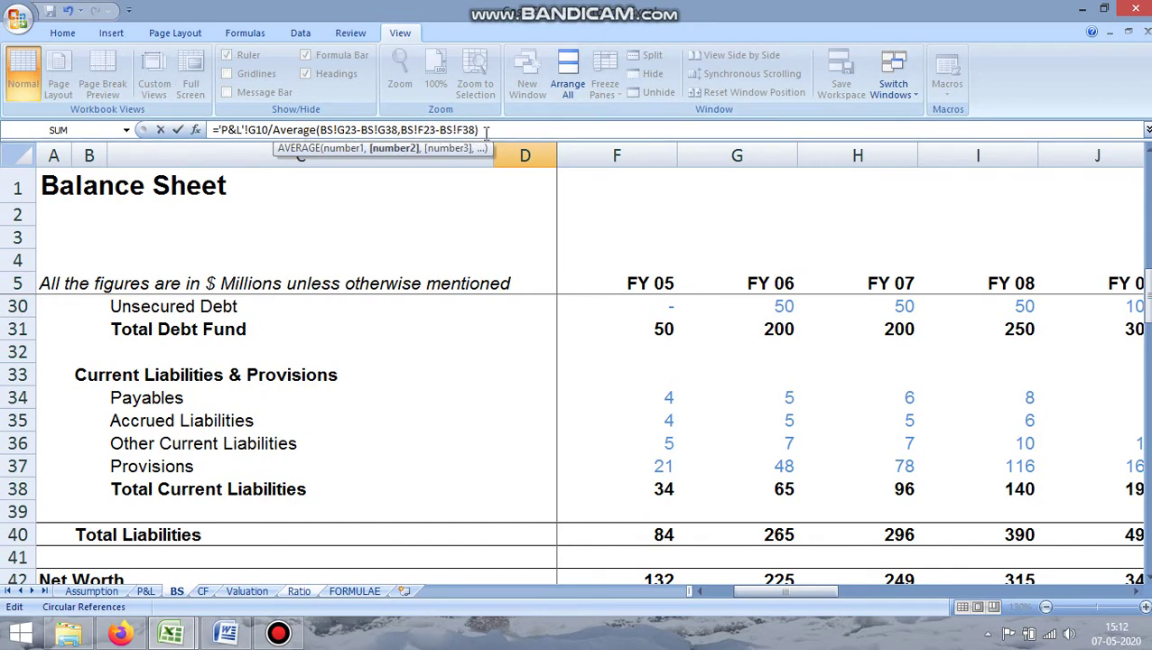
pyautogui.doubleClick(257, 130)
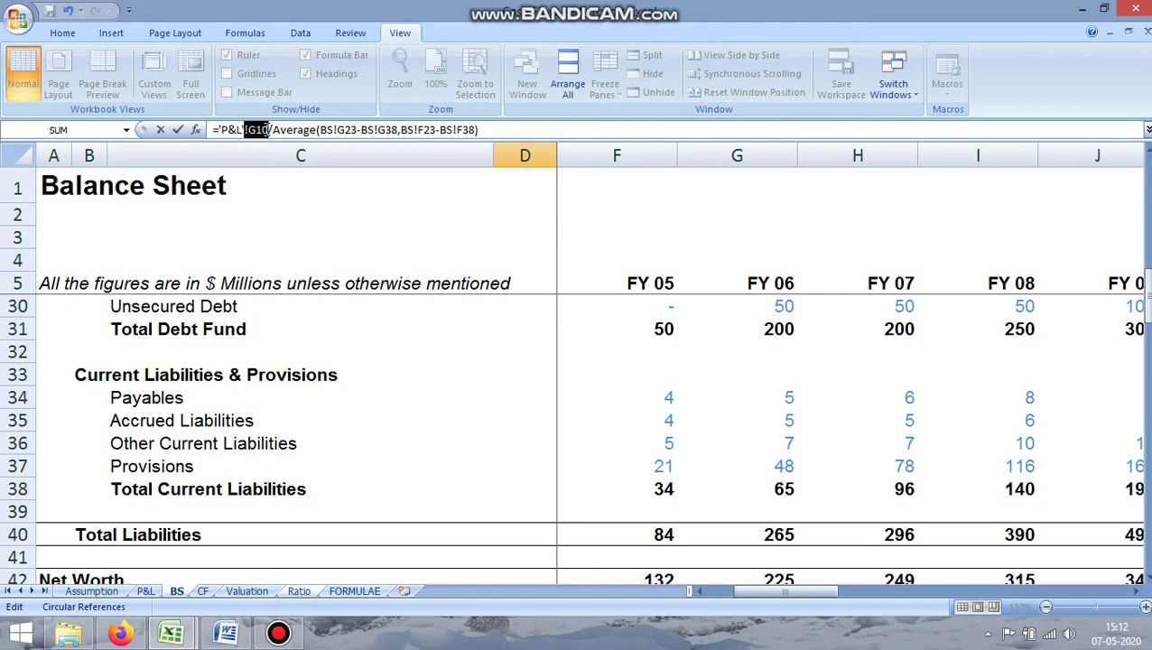
pyautogui.click(488, 131)
pyautogui.press('Return')
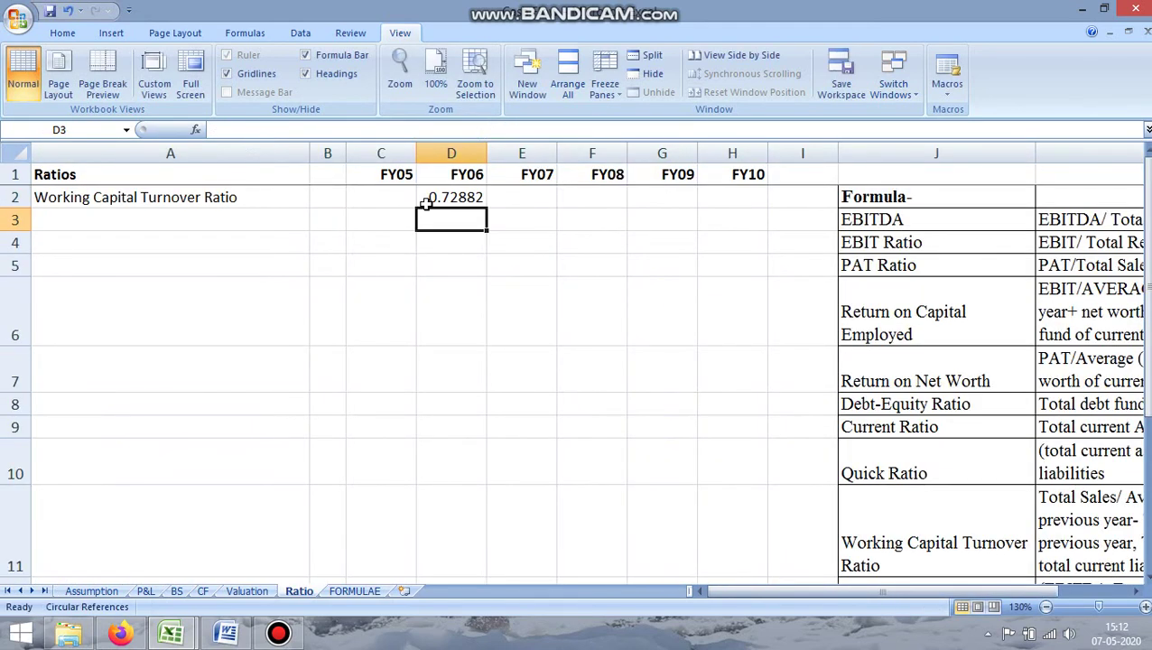
# - Copy the FY06 Working Capital Turnover Ratio formula from D2 across E2:H2 for FY07 to FY10
pyautogui.click(424, 204)
pyautogui.press('Up')
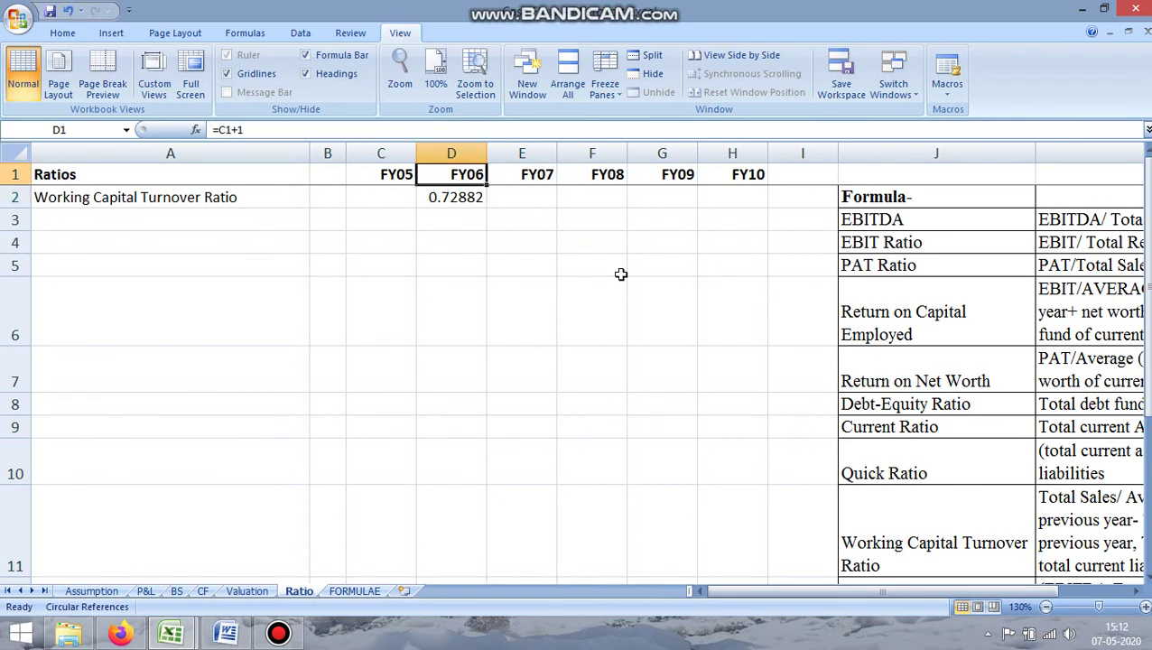
pyautogui.press('Down')
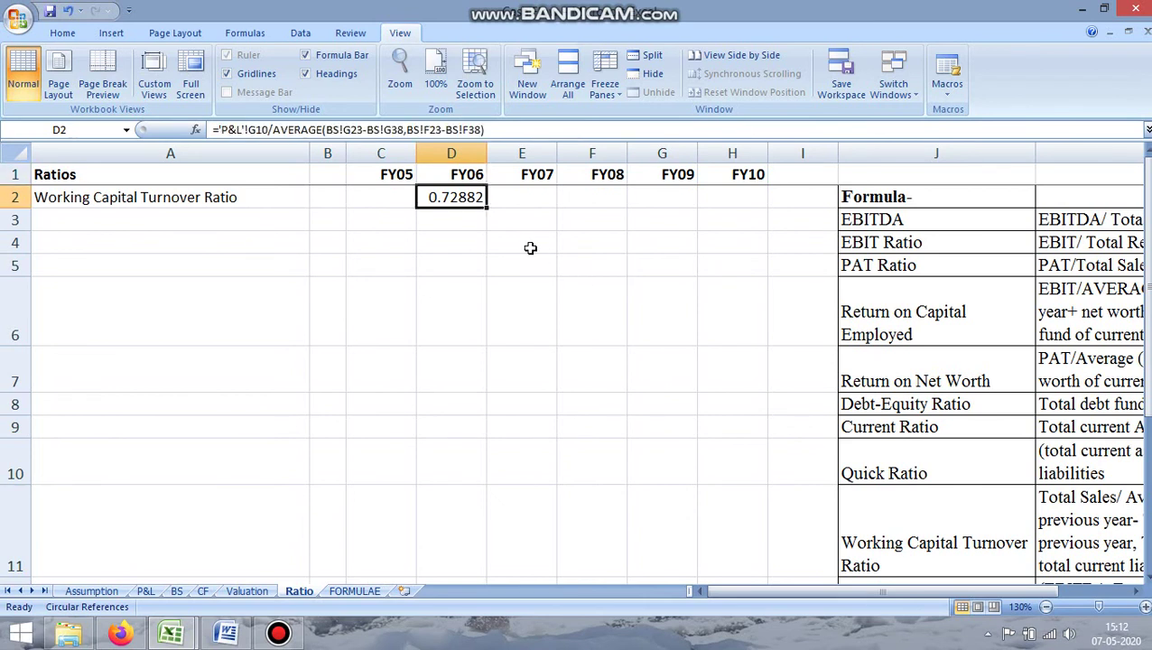
pyautogui.moveTo(488, 204); pyautogui.dragTo(765, 204)
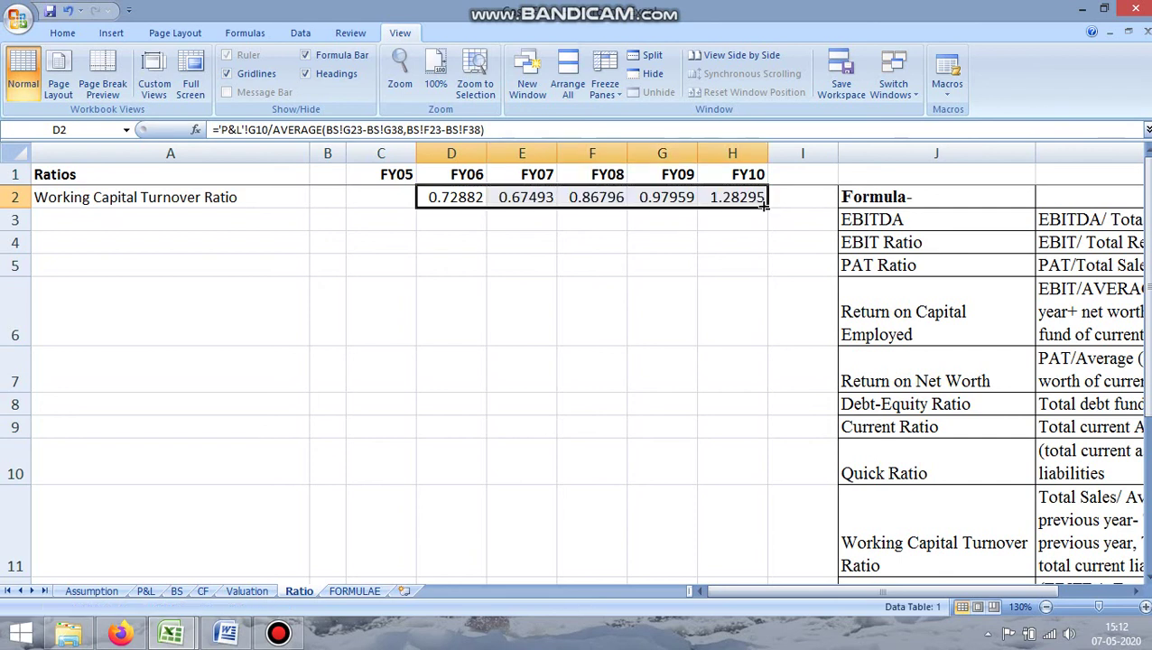
# - Inspect the FY06 ratio formula in D2 without changing it and fill it back into C2 for FY05
pyautogui.doubleClick(450, 197)
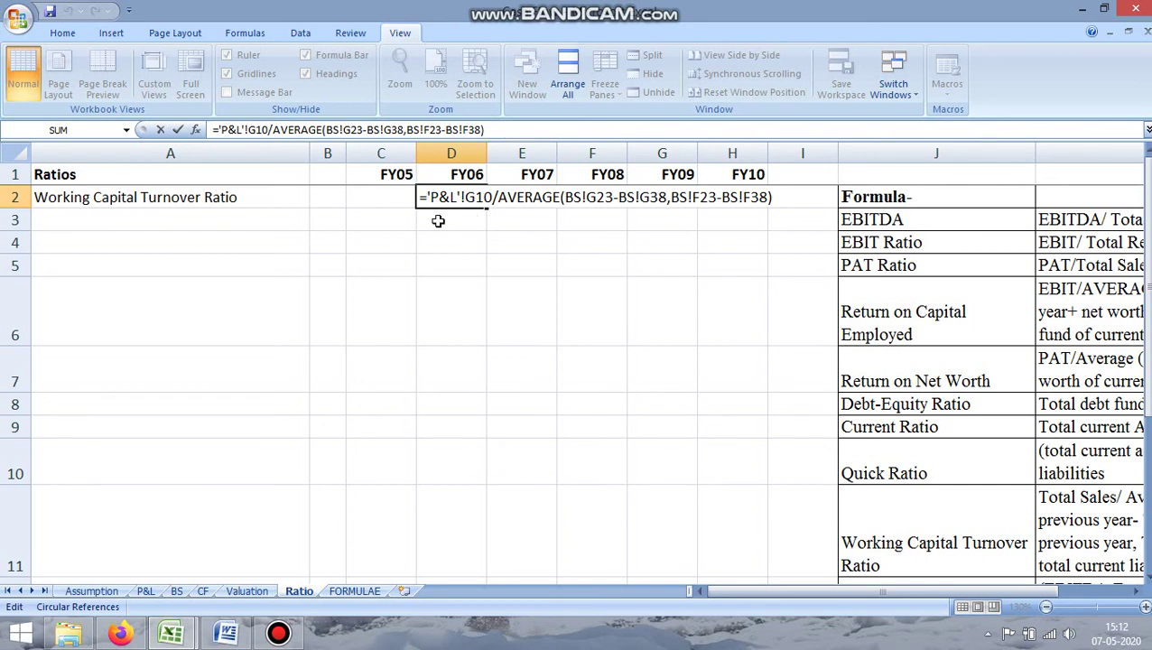
pyautogui.press('Escape')
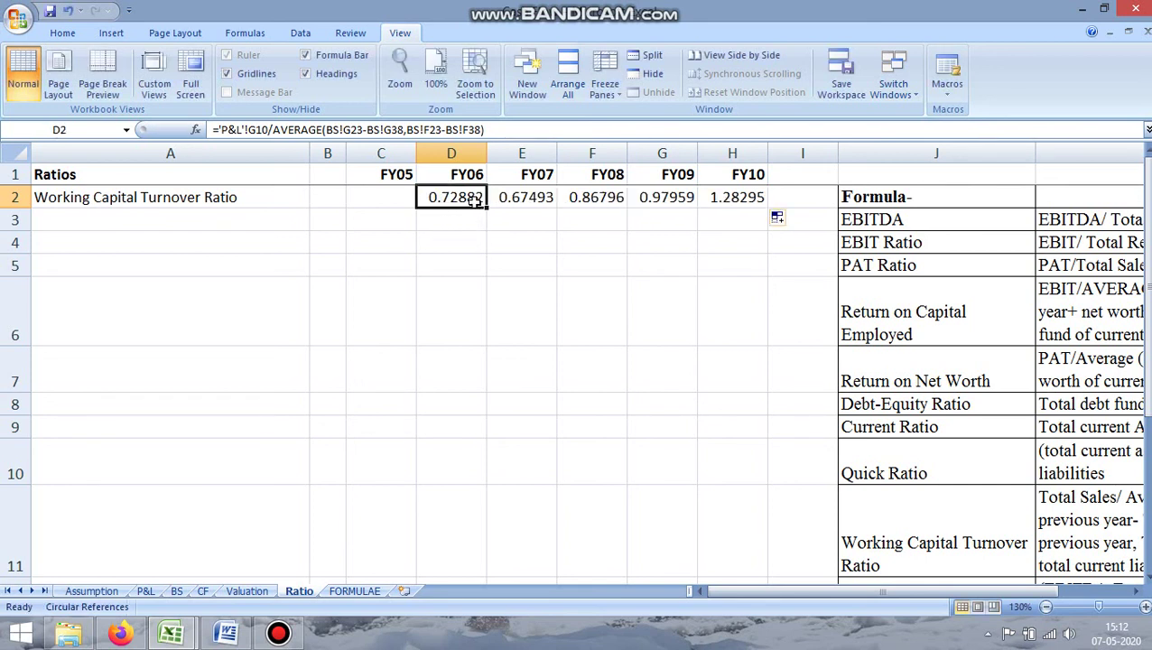
pyautogui.moveTo(487, 208); pyautogui.dragTo(369, 214)
pyautogui.click(278, 633)
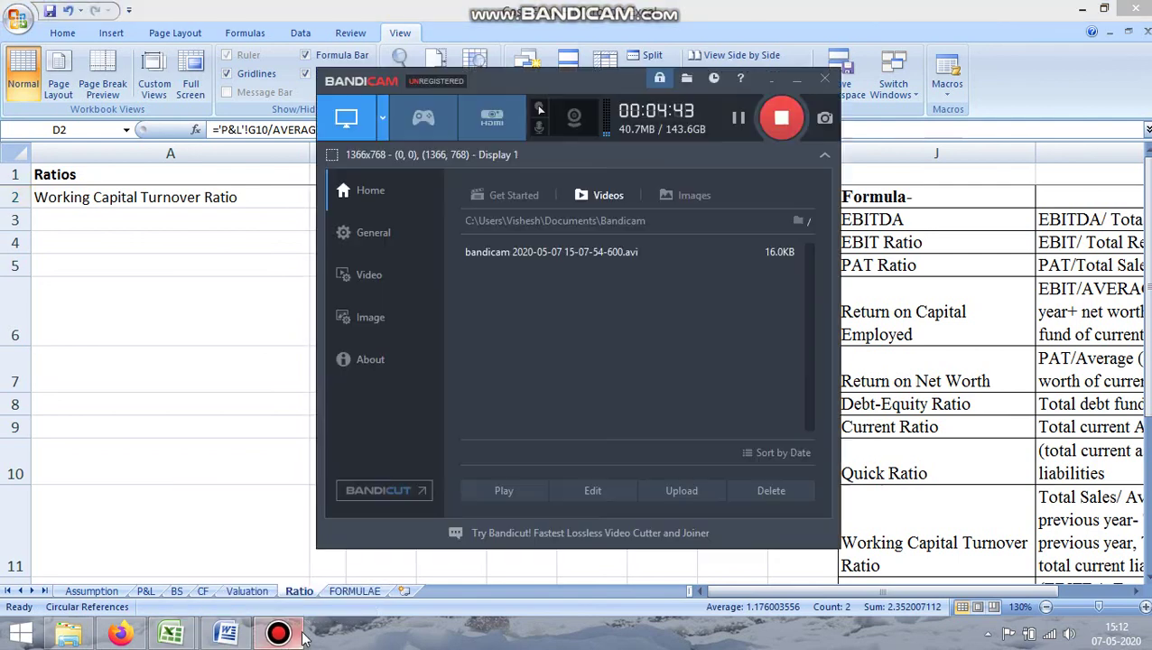